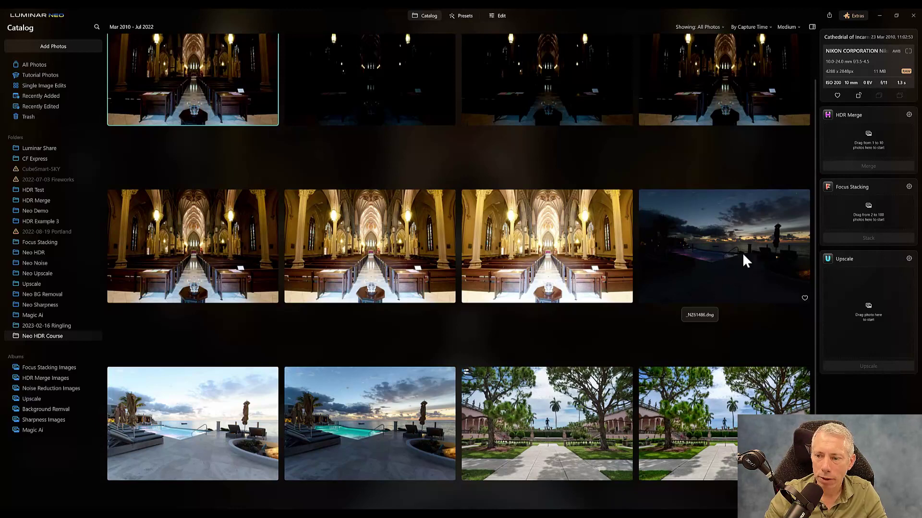
Inspect the details of the dark, bright and normal pool exposures
left_click(695, 248)
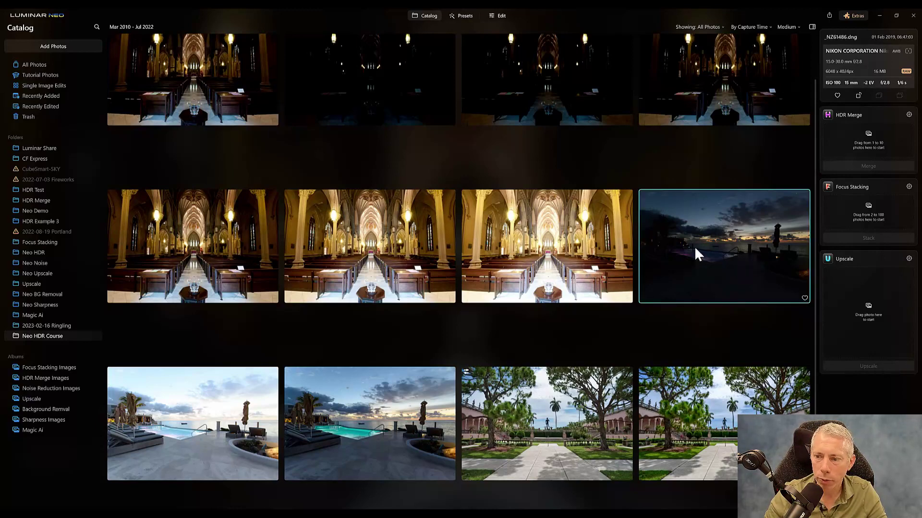
left_click(201, 429)
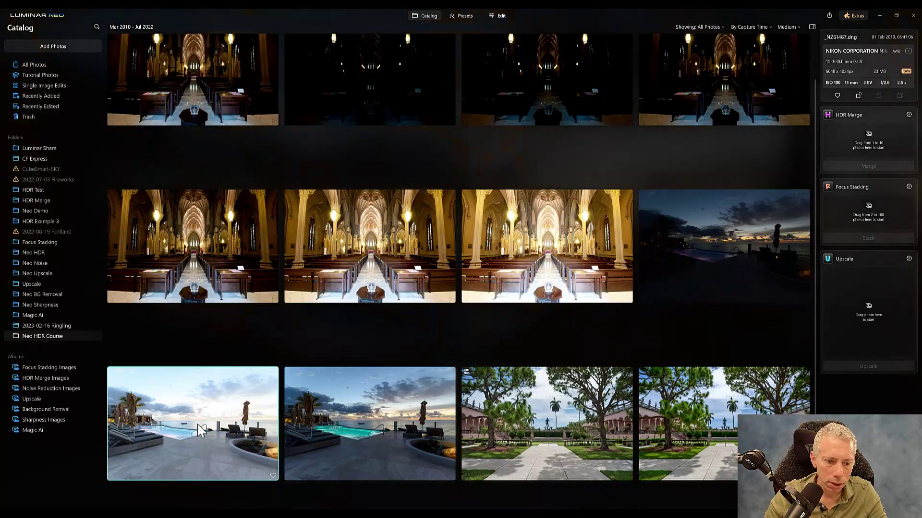
left_click(344, 435)
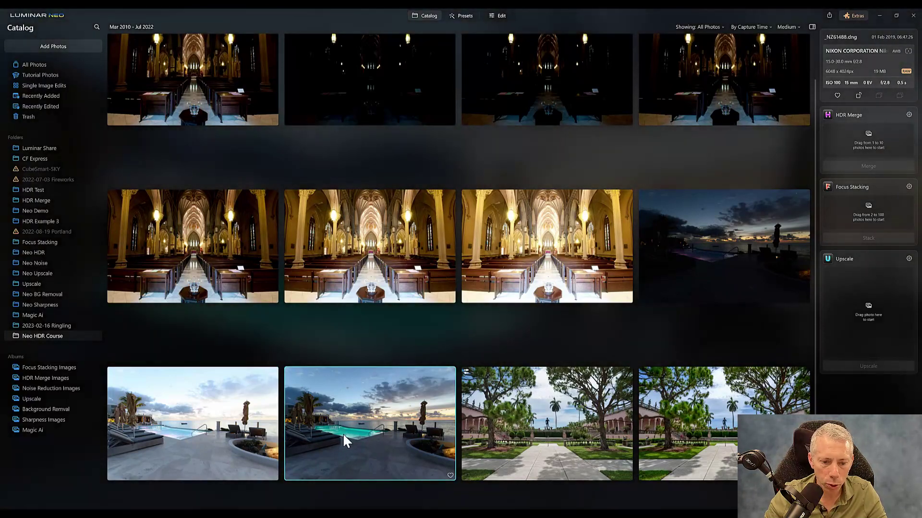
Select all three pool brackets together and drag them toward HDR Merge
left_click(744, 261)
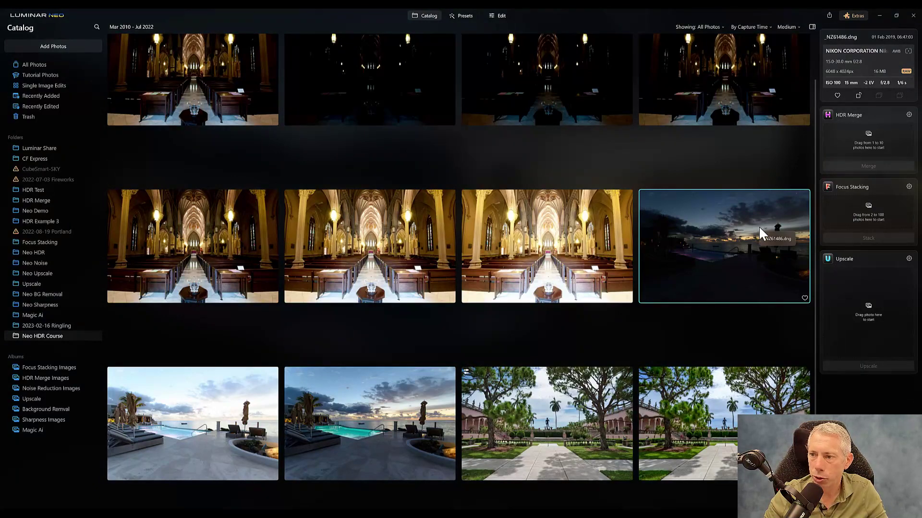
left_click(248, 408)
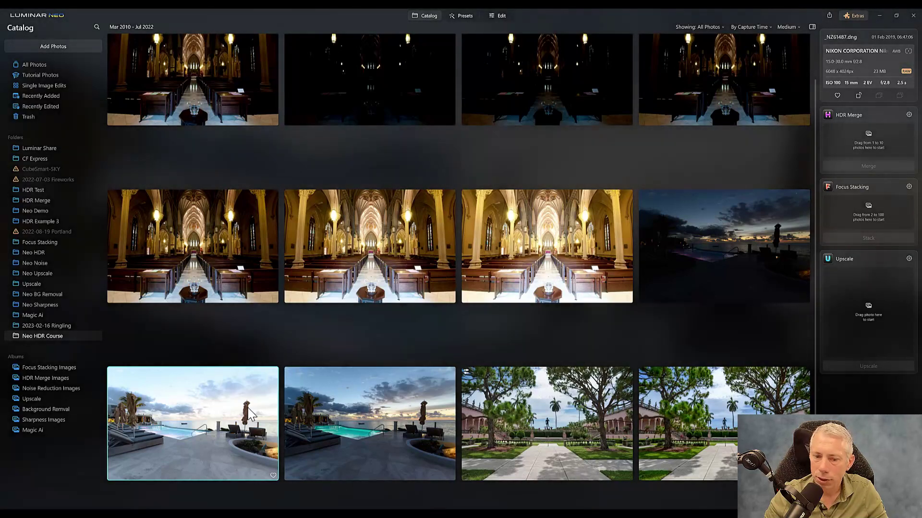
left_click(396, 419)
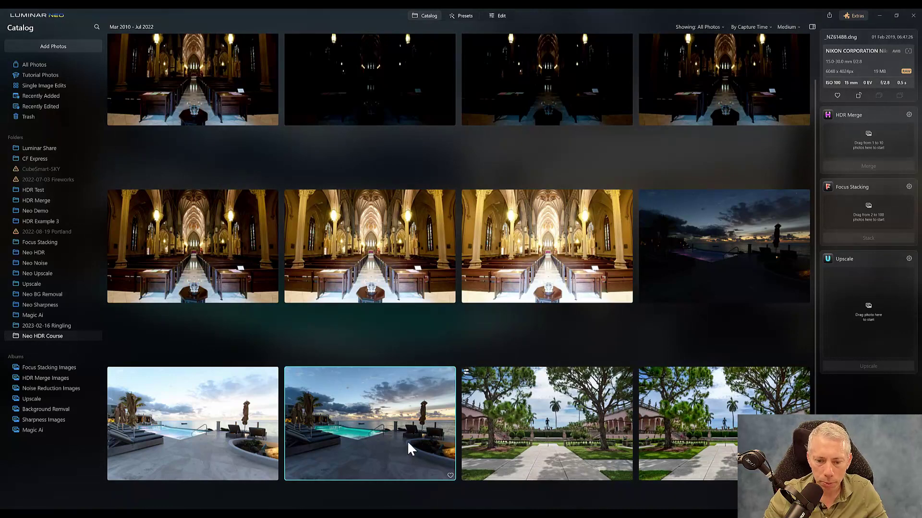
left_click(221, 446, "ctrl")
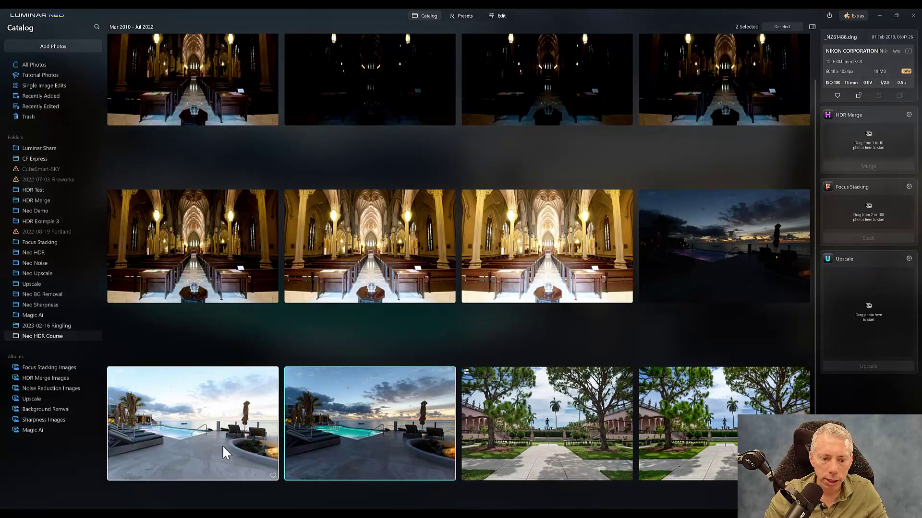
left_click(750, 252, "ctrl")
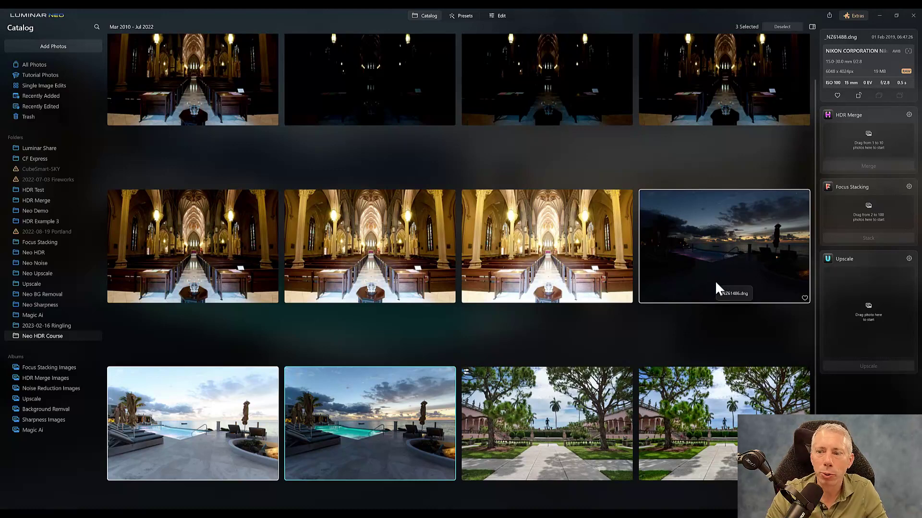
left_click_drag(727, 234, 860, 144)
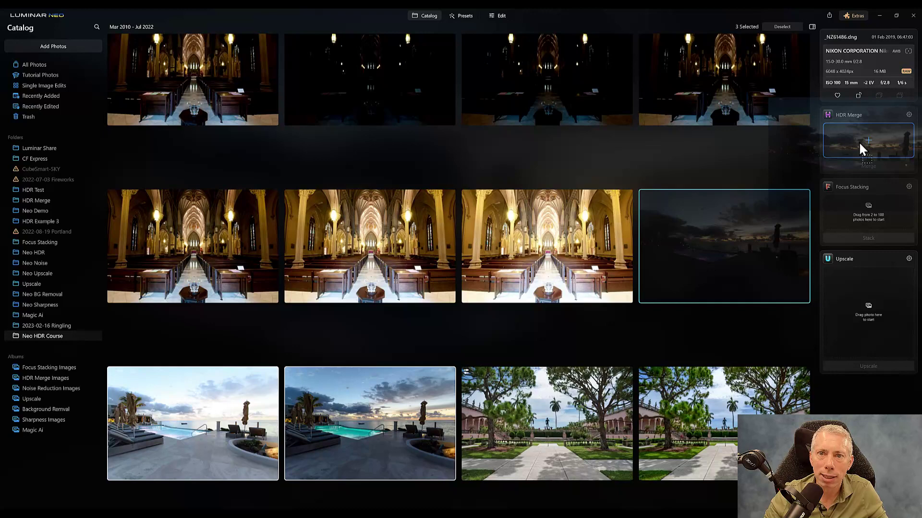
Drop the three pool exposures onto HDR Merge and merge them into one HDR image
left_click_drag(858, 141, 859, 140)
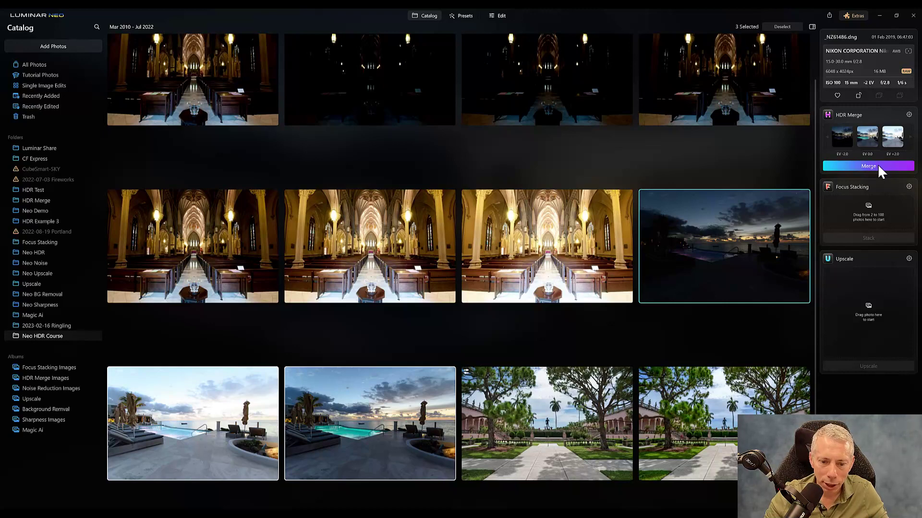
left_click(877, 164)
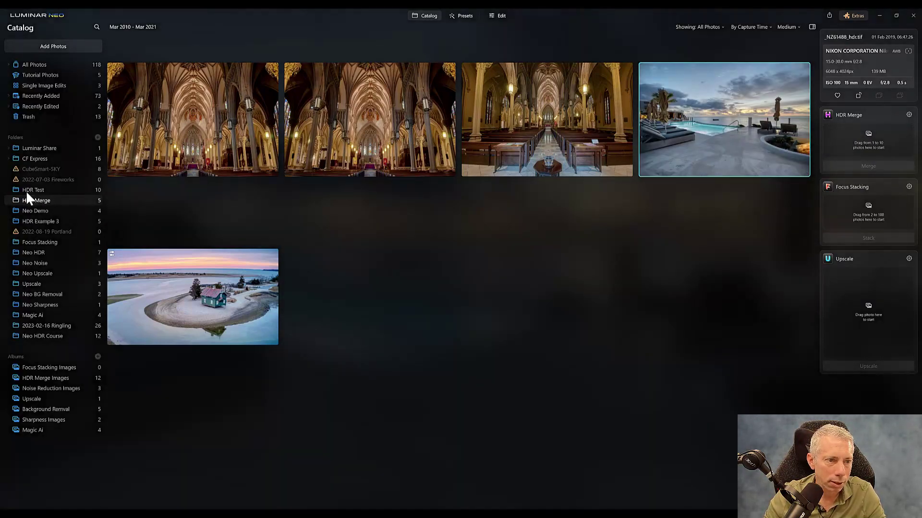
Open the merged pool HDR from the HDR Merge folder in the Edit view
left_click(57, 200)
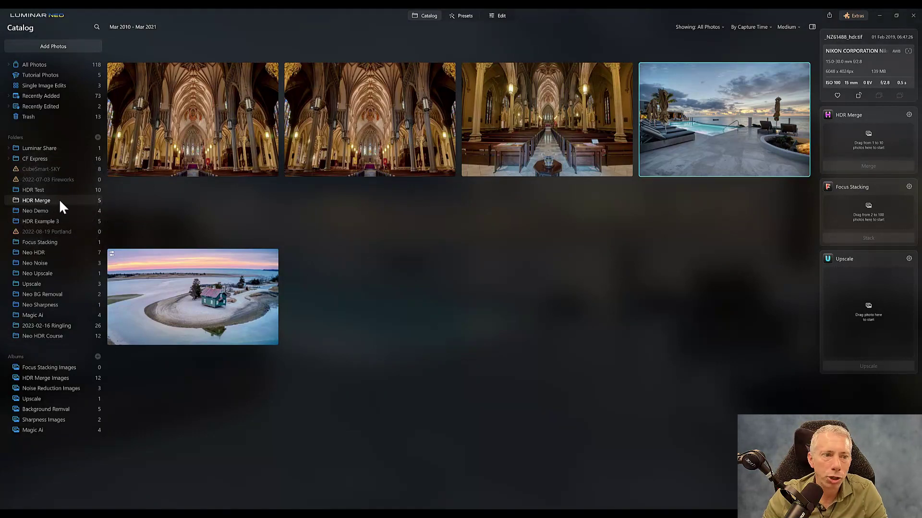
double_click(705, 101)
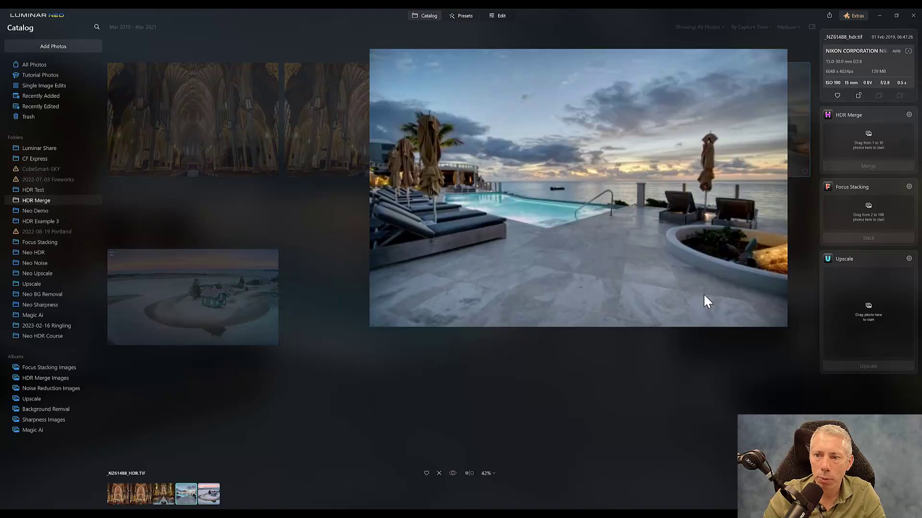
left_click(502, 17)
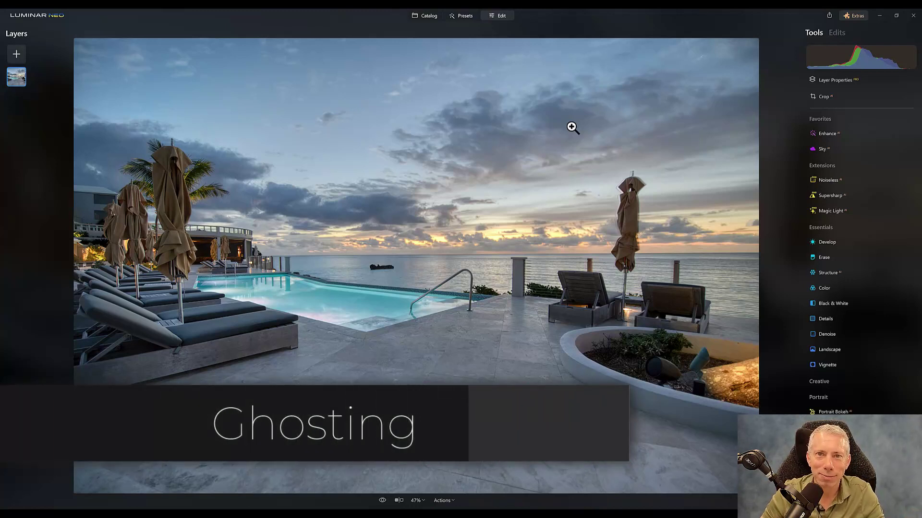
Back in the catalog, reload the three pool brackets into HDR Merge and show its settings
left_click(417, 18)
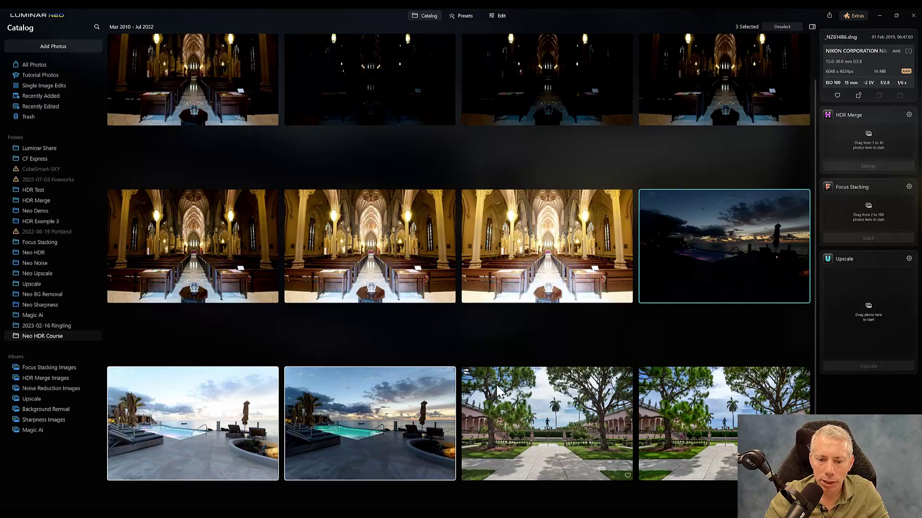
left_click_drag(686, 254, 856, 139)
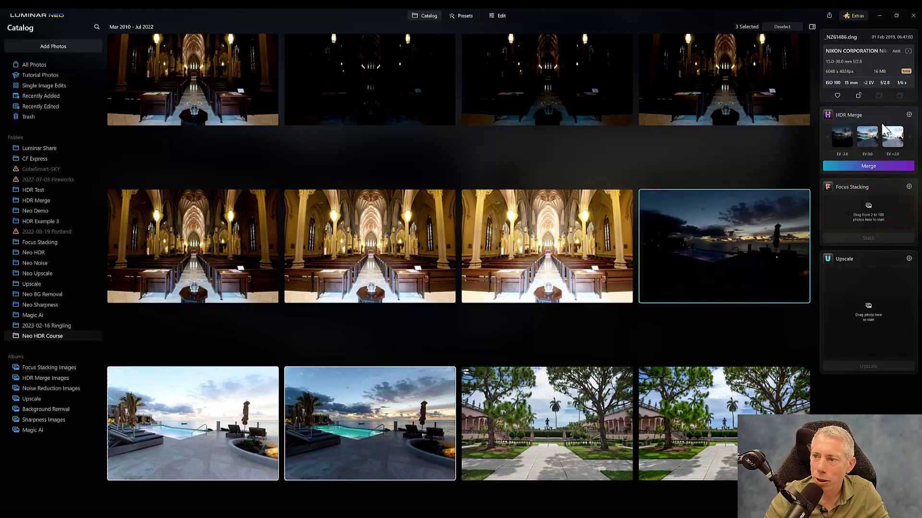
left_click(909, 116)
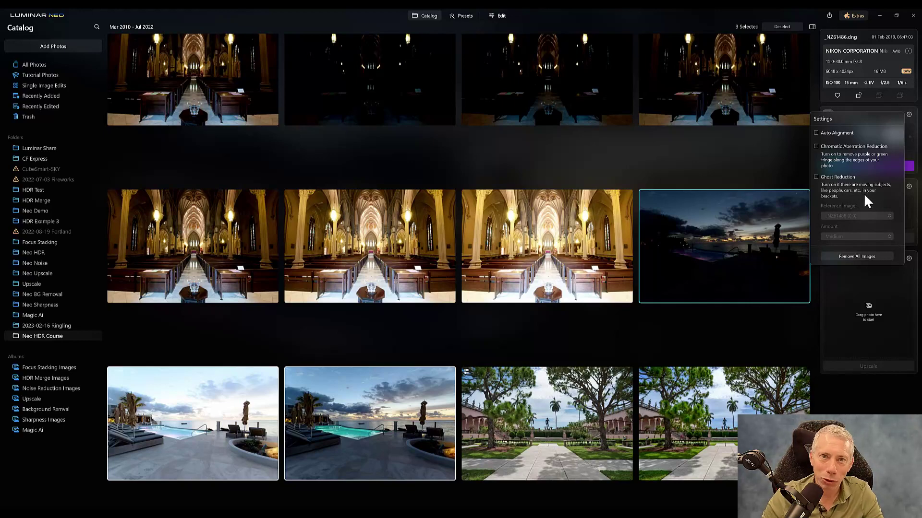
Enable Ghost Reduction with reference _NZ61488 (0.0) and a Medium amount
left_click(816, 177)
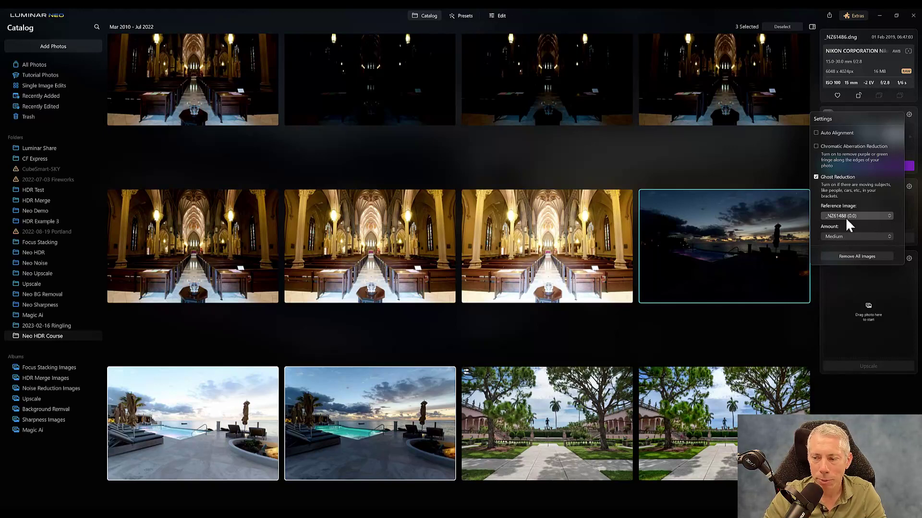
left_click(884, 216)
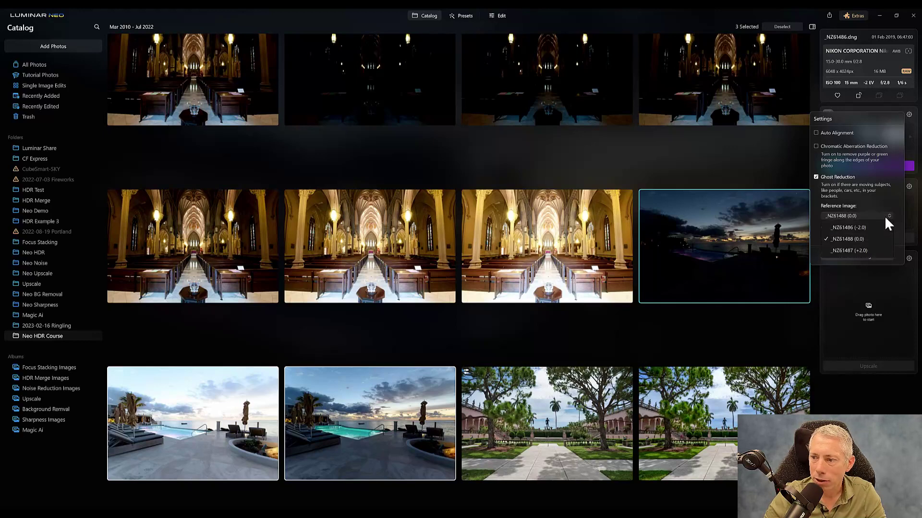
left_click(865, 240)
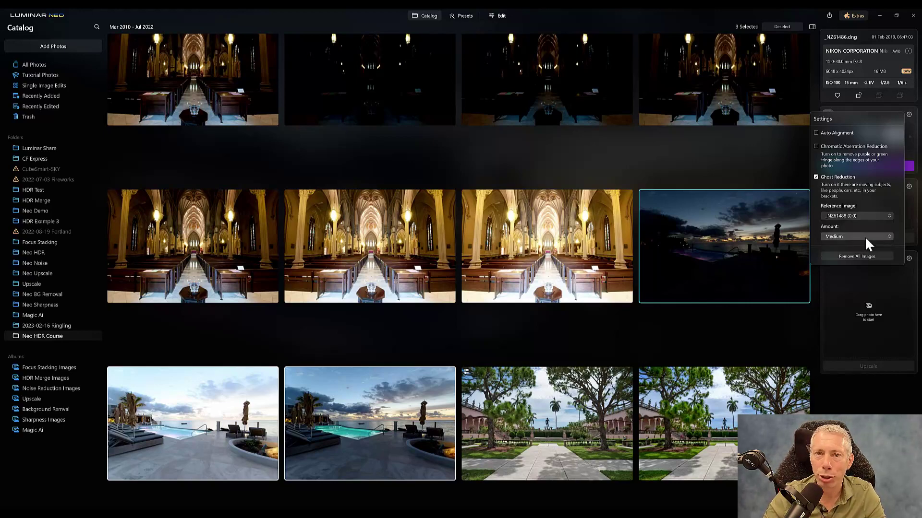
left_click(876, 235)
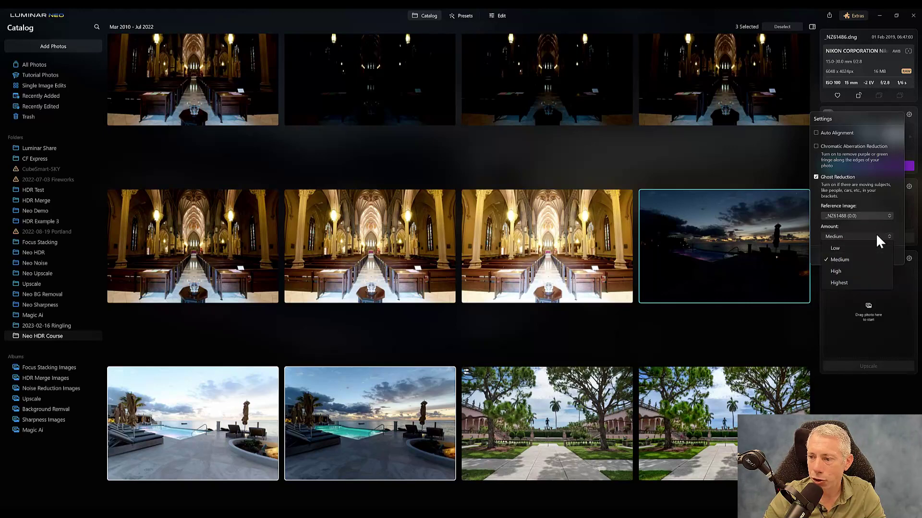
left_click(854, 258)
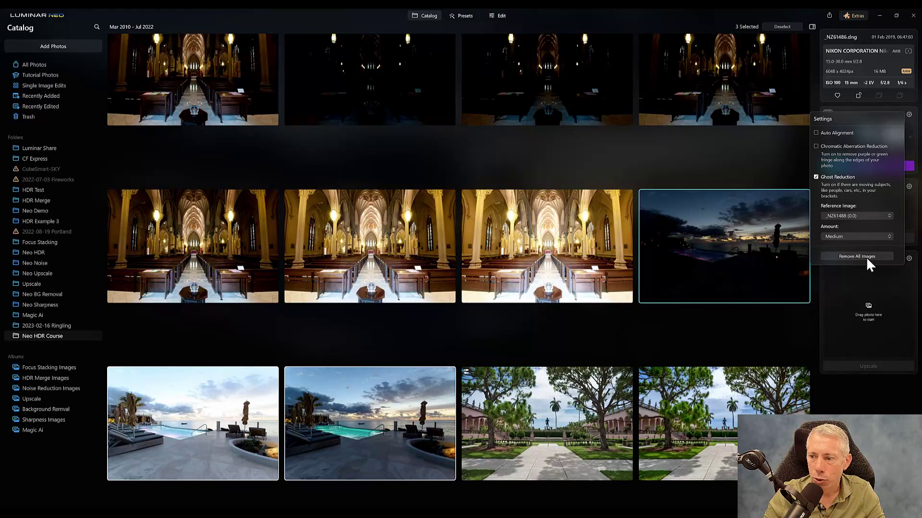
left_click(910, 116)
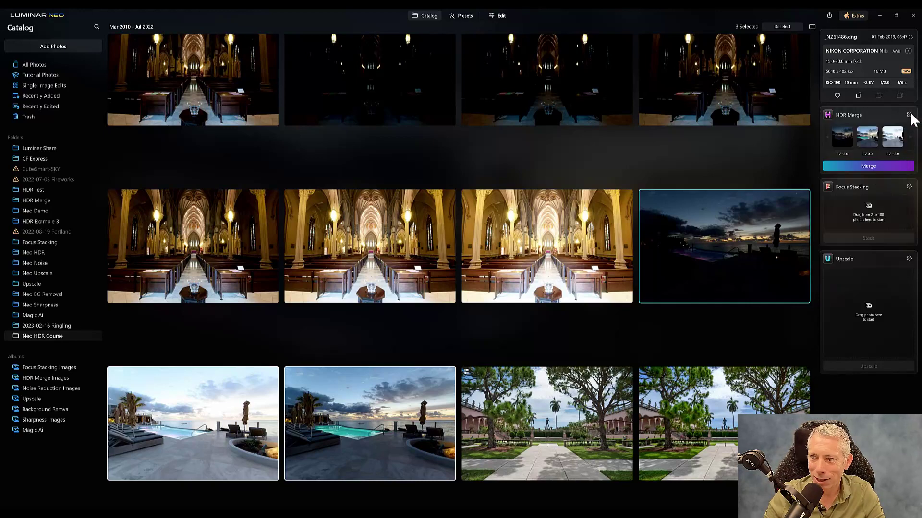
Merge the pool exposures again with ghost reduction, producing _NZ61488_HDR (1).TIF
left_click(871, 166)
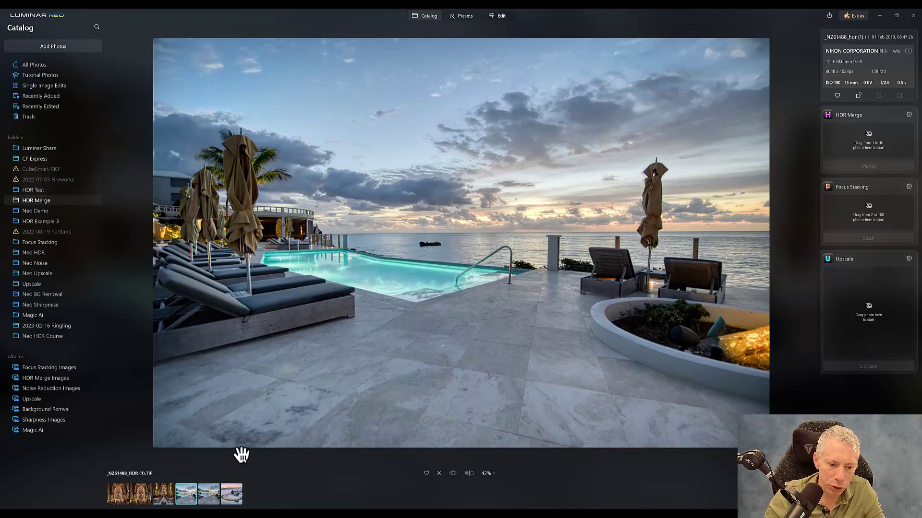
Compare the first merged pool image against the ghost-reduced version
left_click(214, 497)
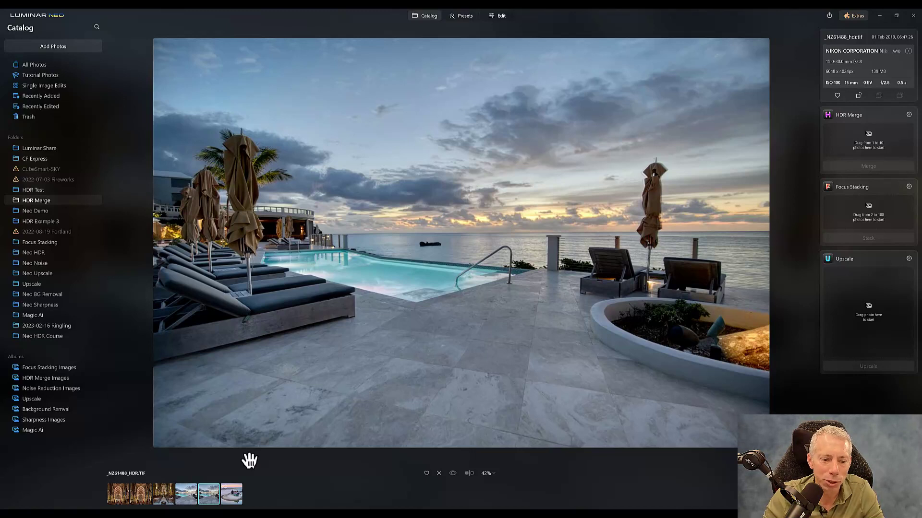
left_click(184, 497)
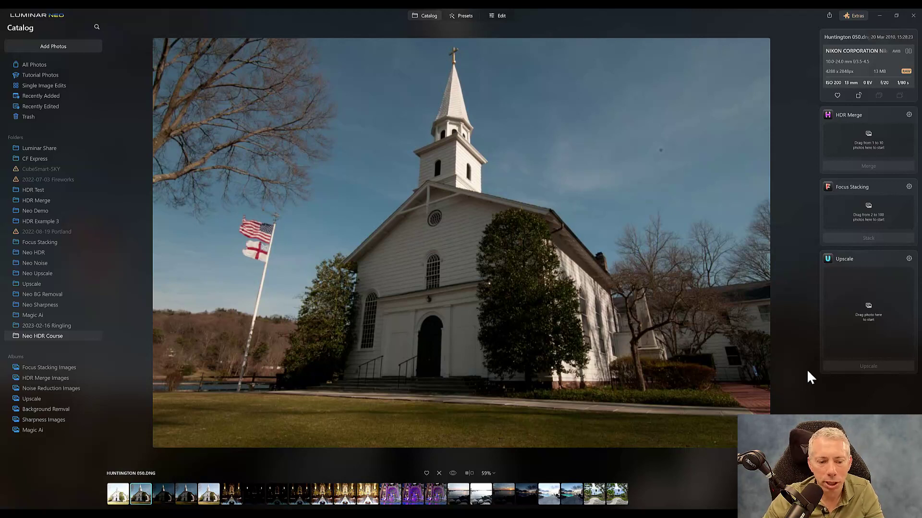
Review the Huntington church brackets and zoom into the earlier HDR's flags for ghosting
left_click(118, 497)
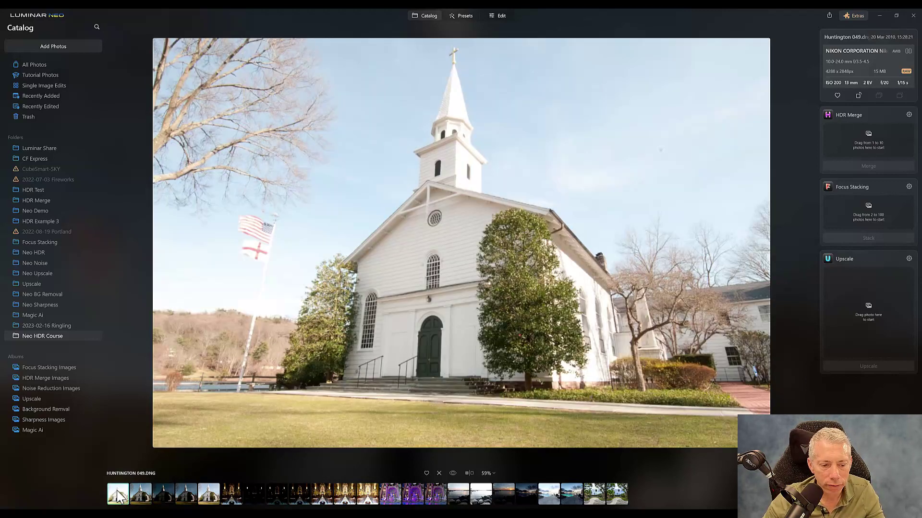
left_click(209, 497, "shift")
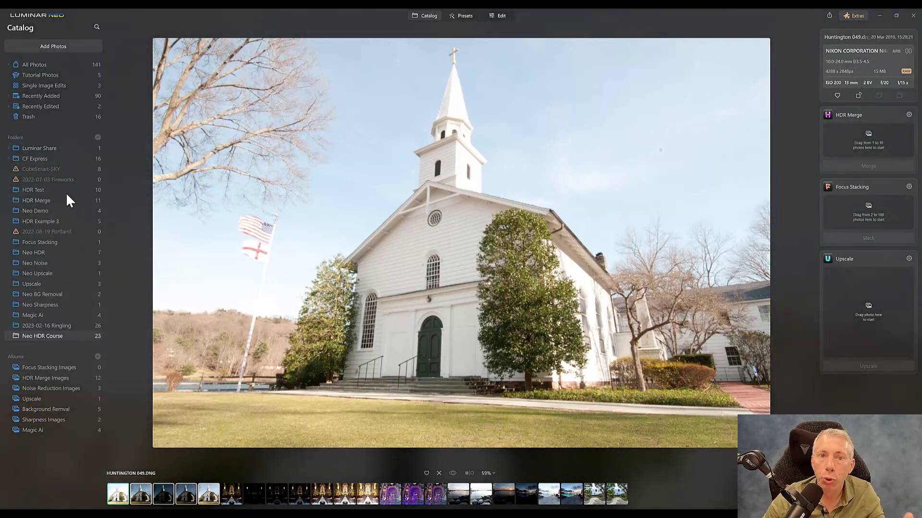
left_click(38, 201)
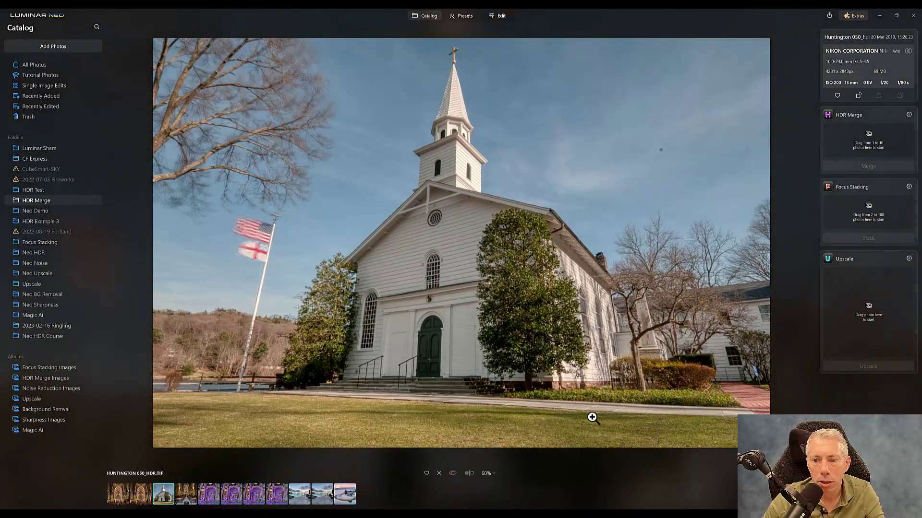
left_click_drag(260, 249, 252, 229)
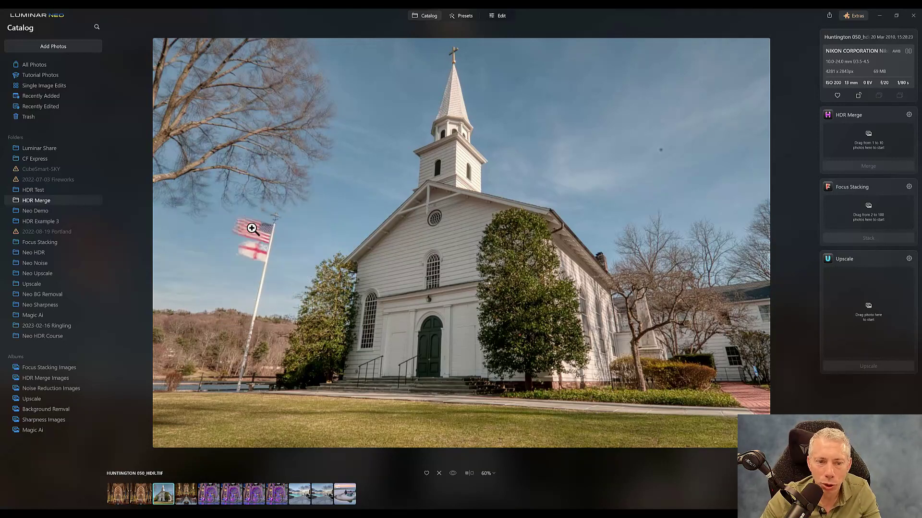
left_click(48, 336)
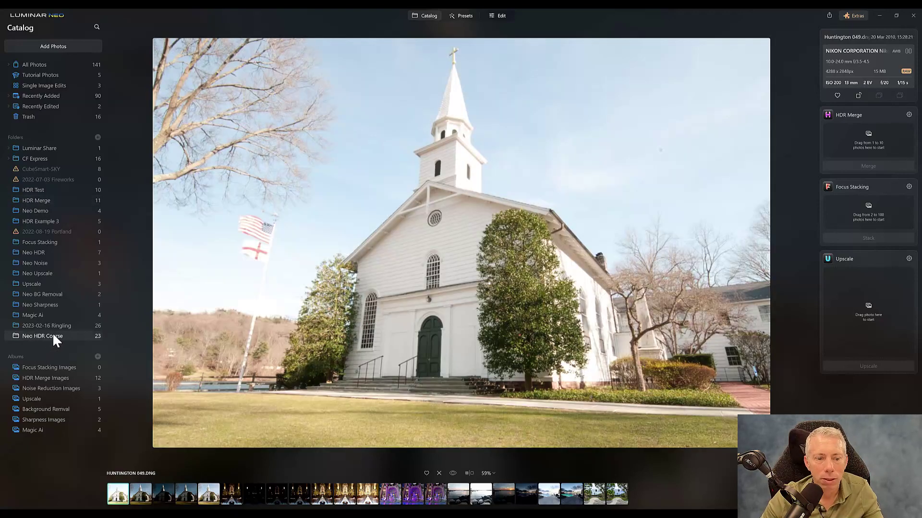
left_click(163, 494)
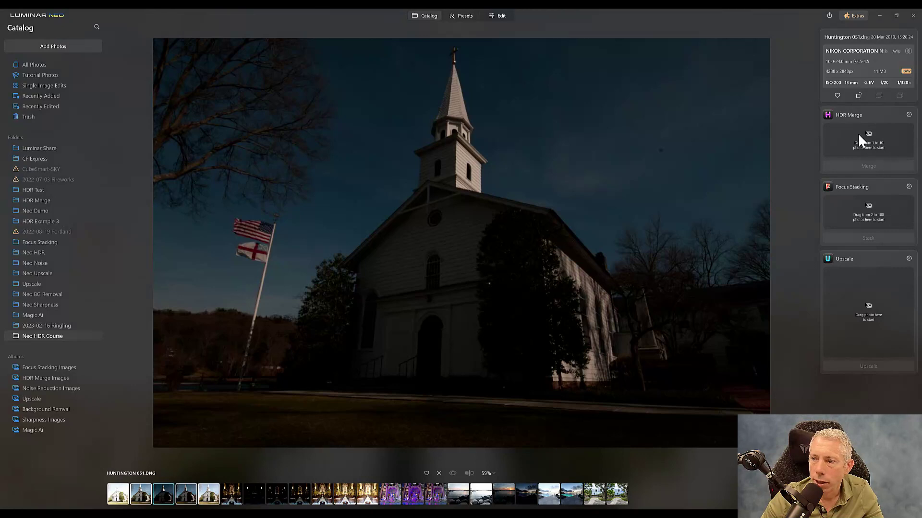
key("Right")
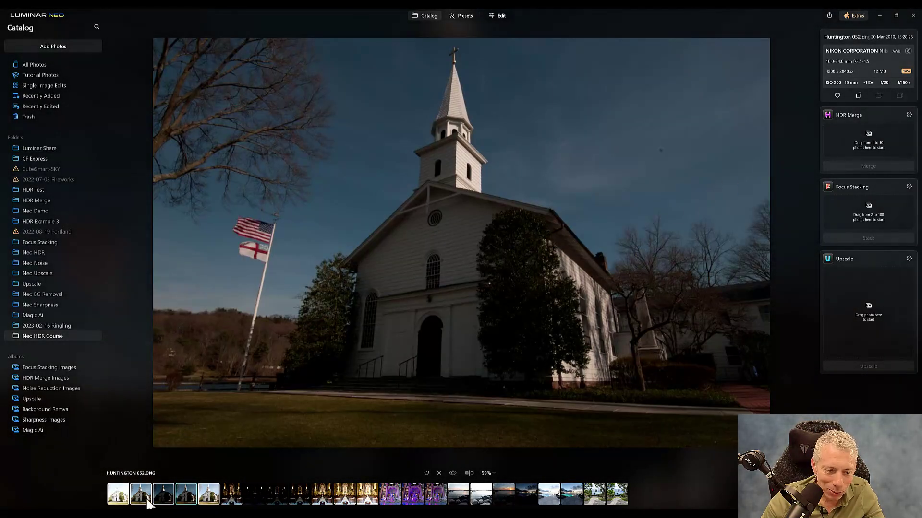
Merge the church brackets in HDR Merge with Ghost Reduction on, reference Huntington 050 (0.0)
left_click_drag(147, 501, 864, 145)
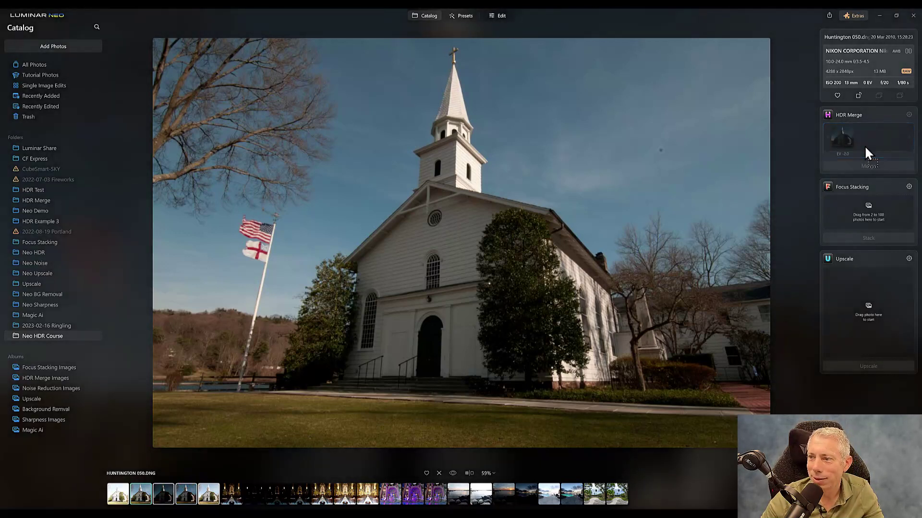
left_click(909, 115)
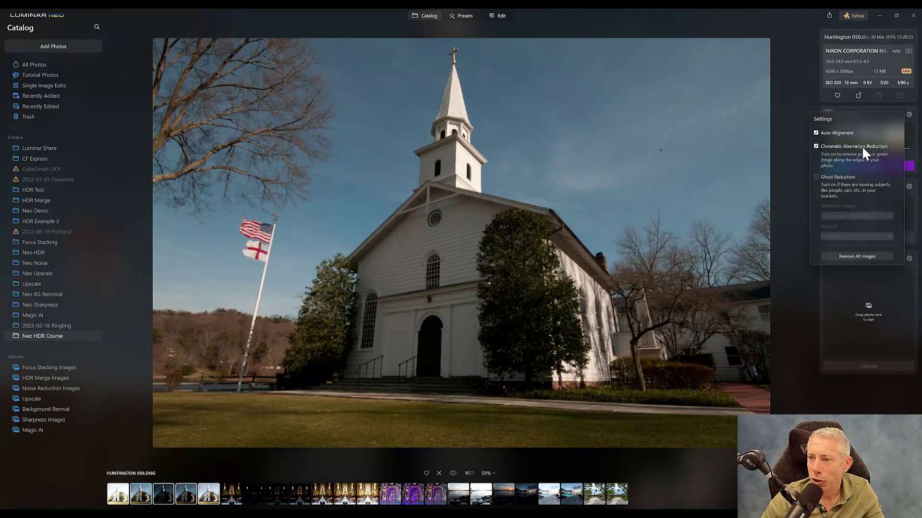
left_click(816, 177)
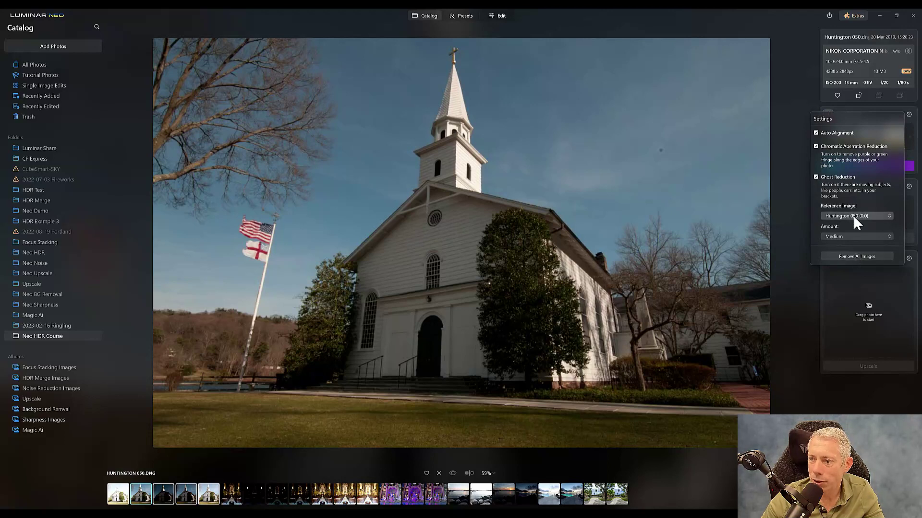
left_click(885, 219)
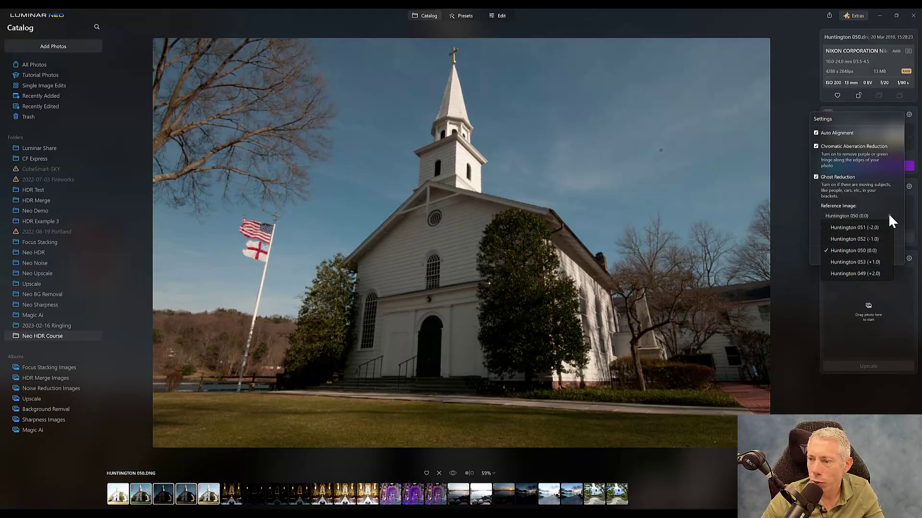
left_click(883, 196)
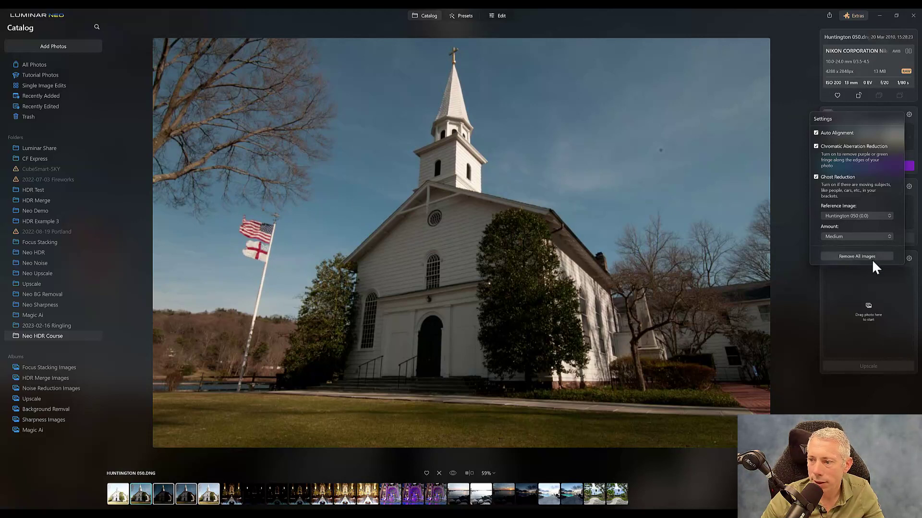
left_click(910, 116)
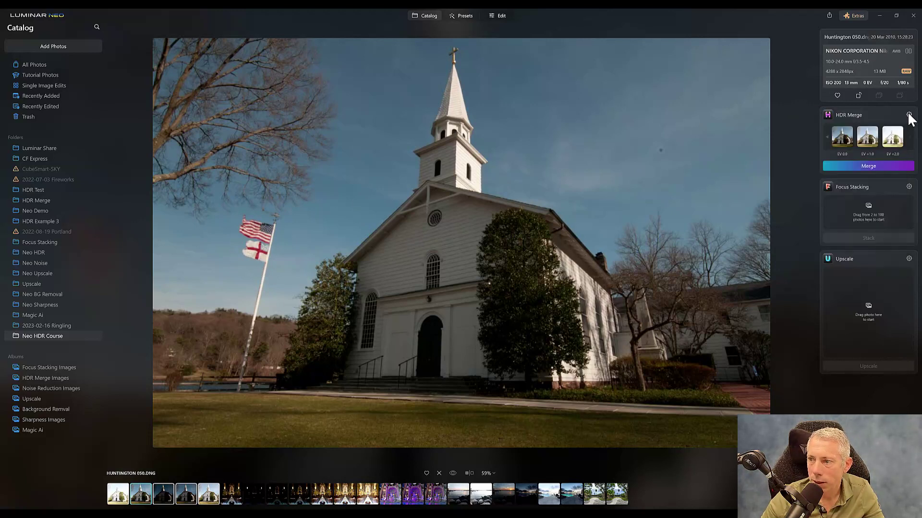
left_click(888, 168)
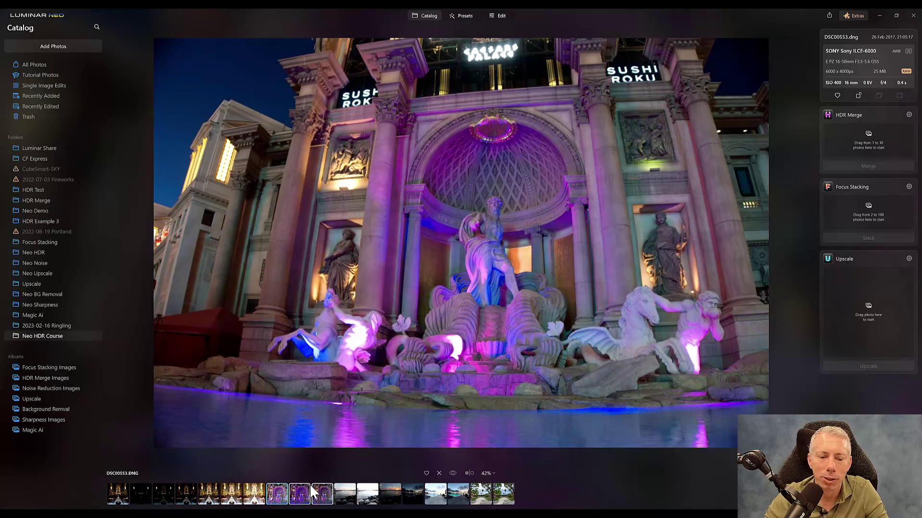
Merge the three fountain brackets, starting from DSC00554, into DSC00554_HDR (2).TIF
left_click(299, 499)
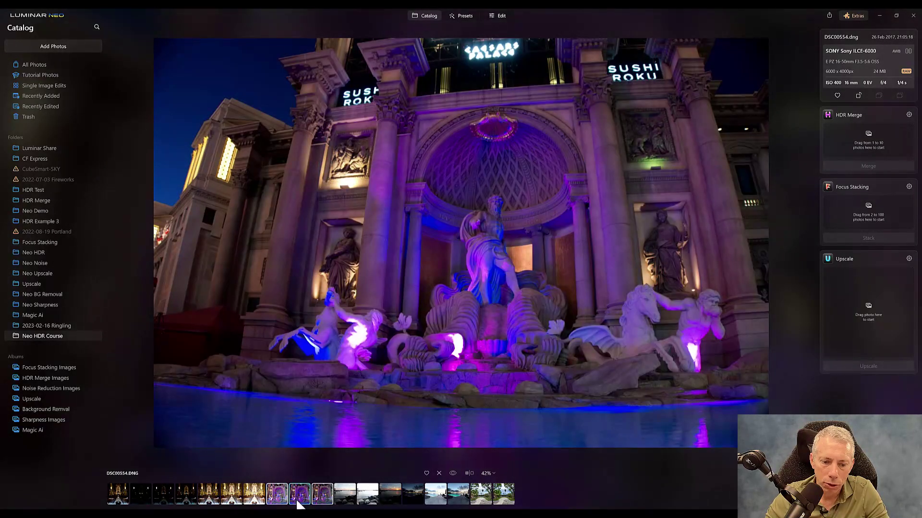
left_click_drag(298, 501, 853, 143)
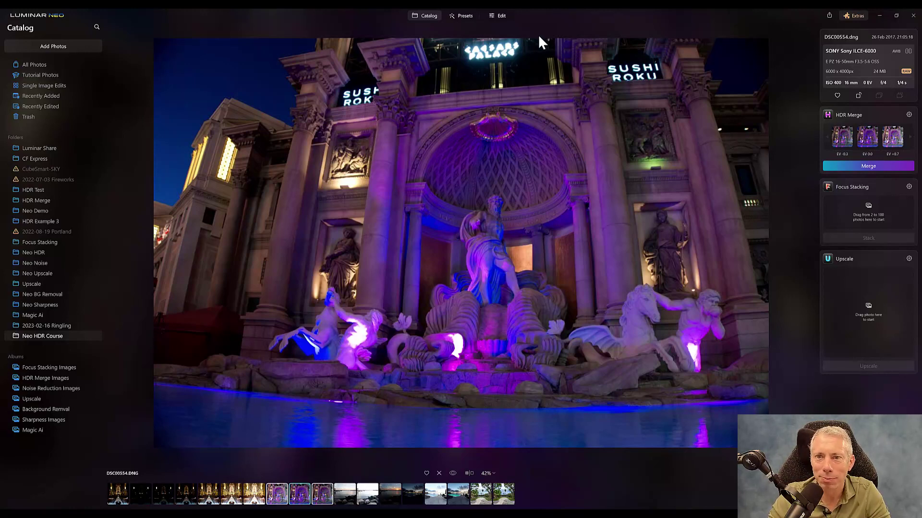
left_click(863, 166)
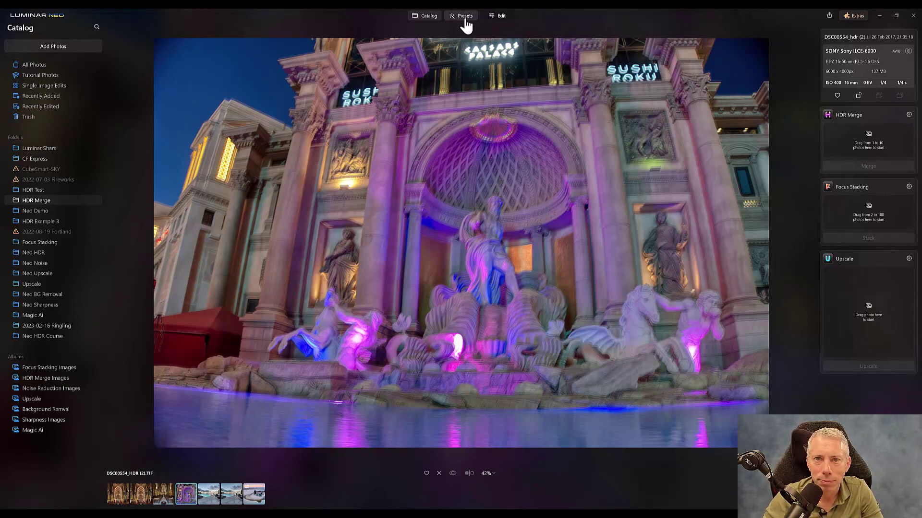
Select the three fountain photos in the Neo HDR Course folder and drag them onto HDR Merge
left_click(424, 16)
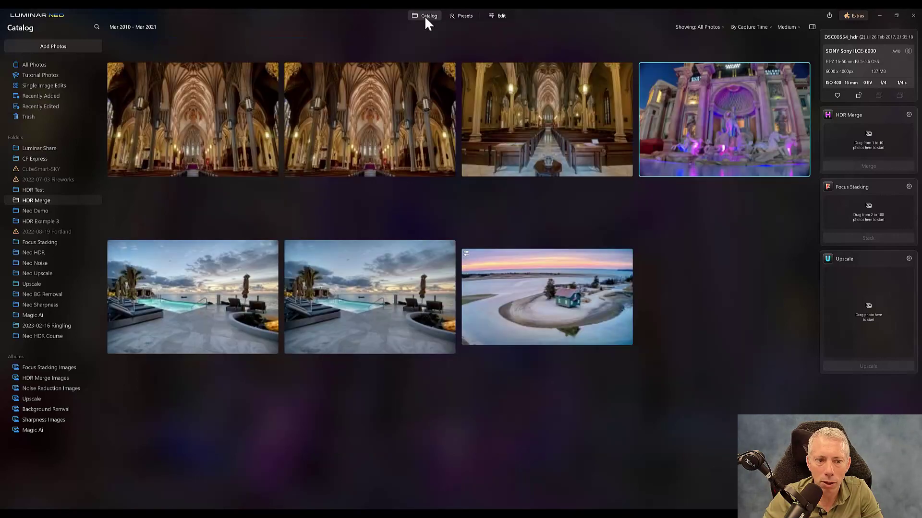
left_click(54, 335)
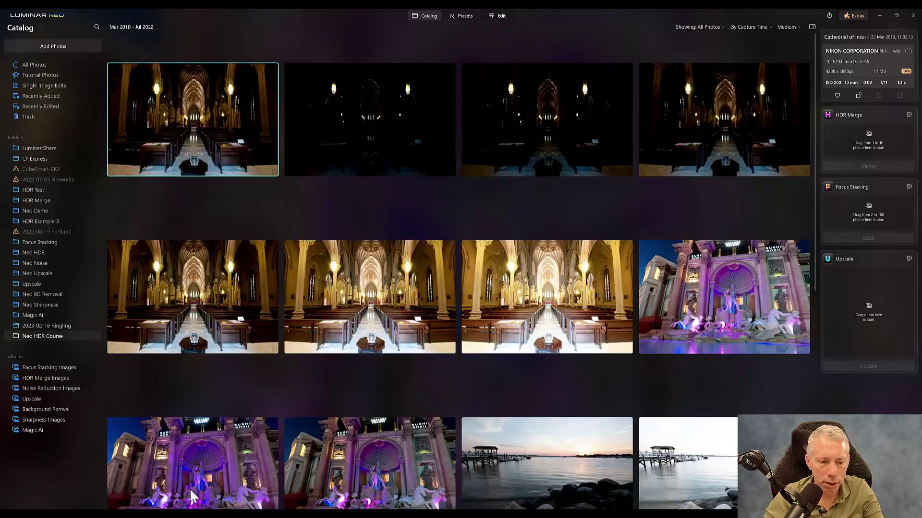
left_click(701, 334)
left_click(239, 462, "ctrl")
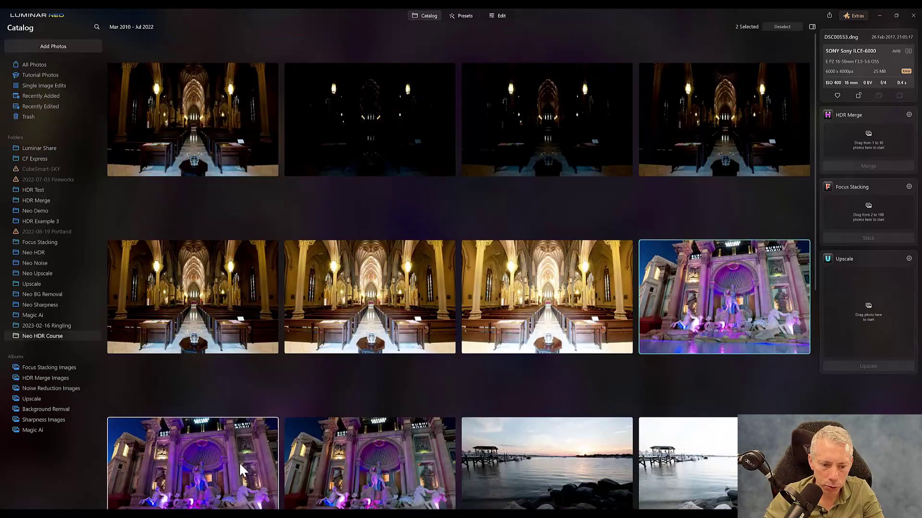
left_click(346, 462, "ctrl")
left_click_drag(339, 451, 862, 144)
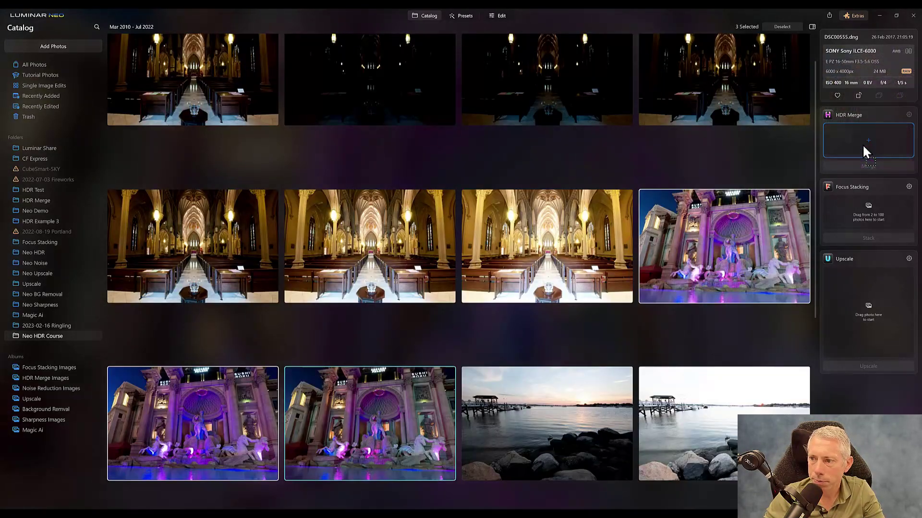
Check the merge settings and merge the fountain brackets into DSC00554_HDR (3).TIF
left_click(908, 115)
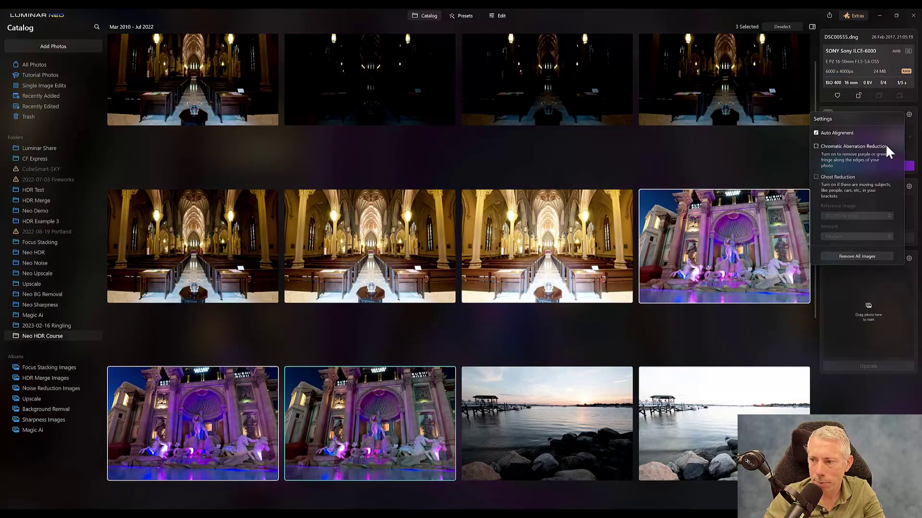
left_click(910, 116)
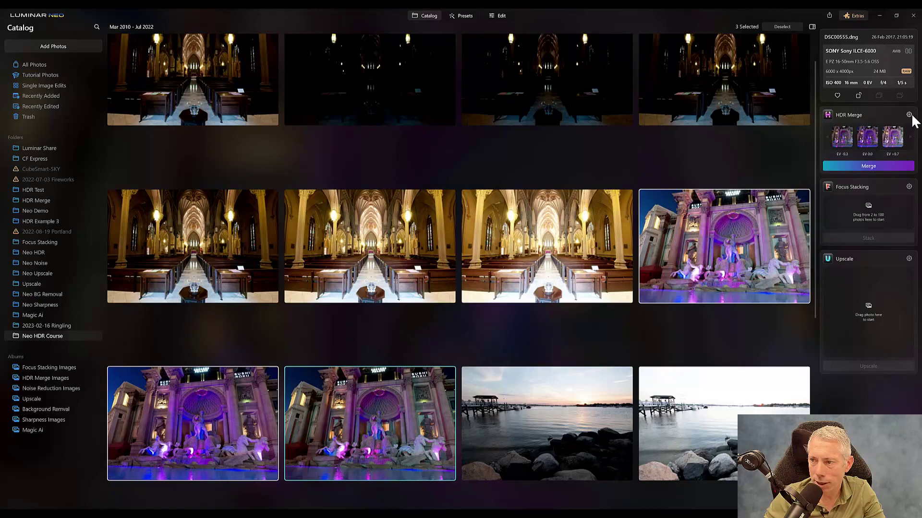
left_click(873, 166)
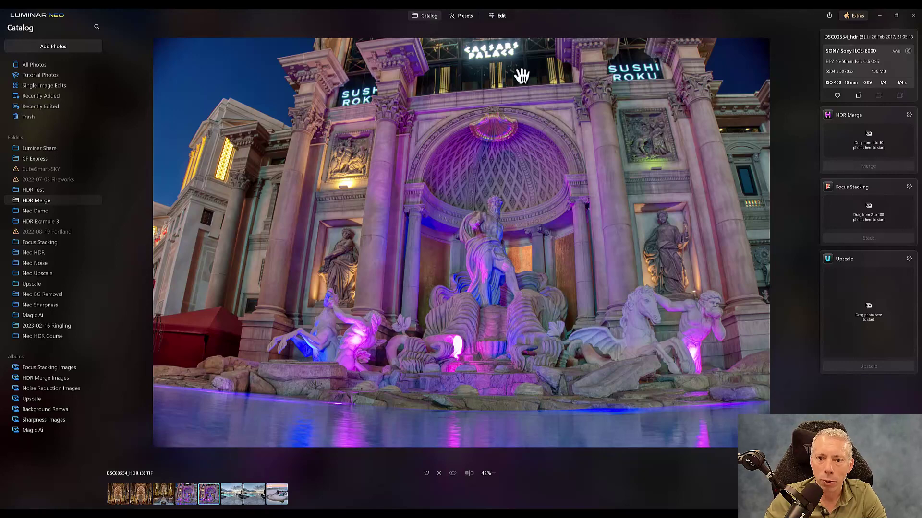
Open DSC00554_HDR (3).TIF full-size and pan across the facade, sign, central statue niche and seahorse statue
double_click(488, 226)
double_click(229, 280)
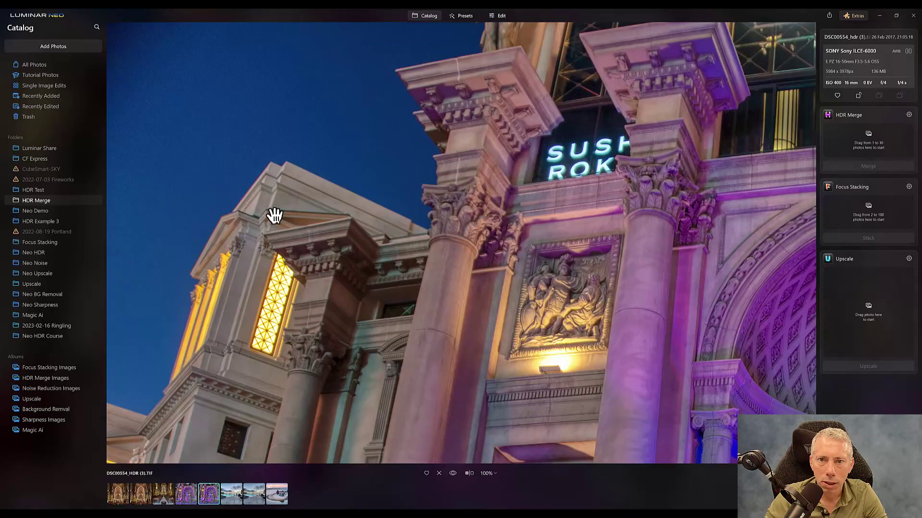
left_click_drag(351, 126, 689, 219)
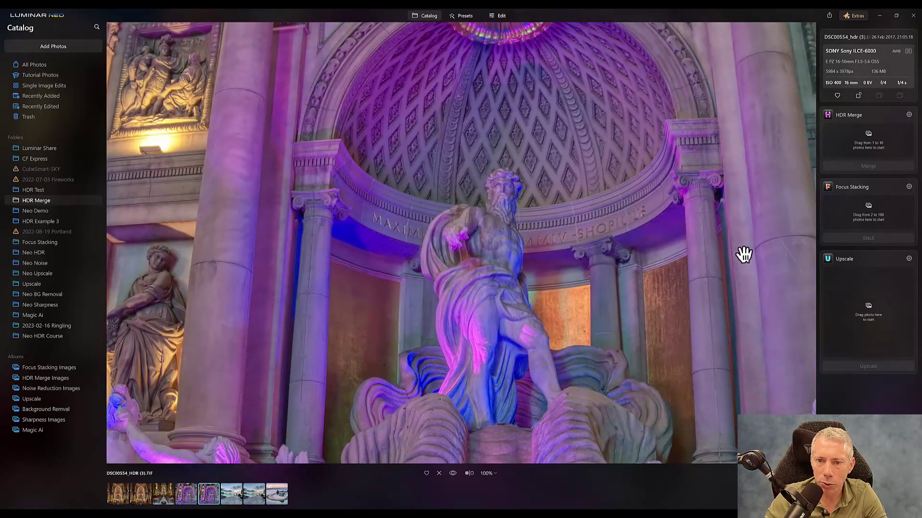
left_click_drag(657, 239, 489, 96)
left_click_drag(685, 278, 461, 204)
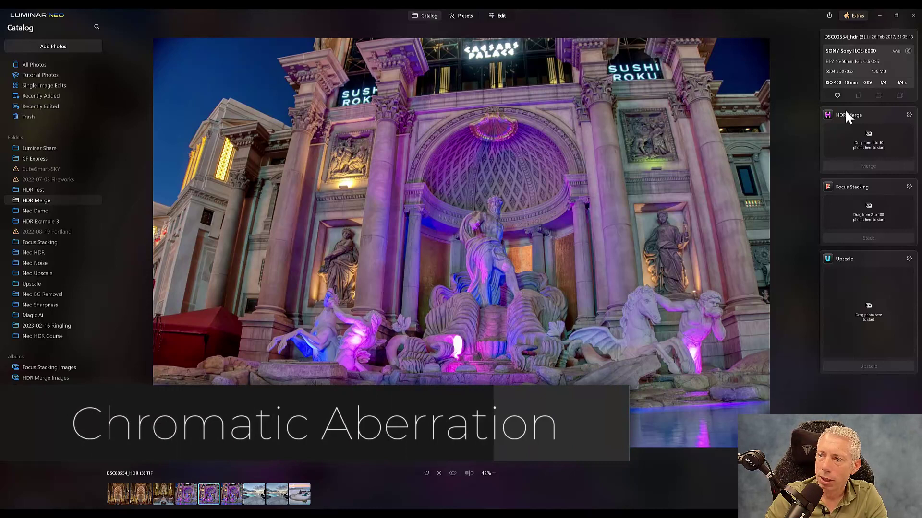
Dismiss the HDR Merge Settings popup and bring up the 42% zoom level list
left_click(907, 115)
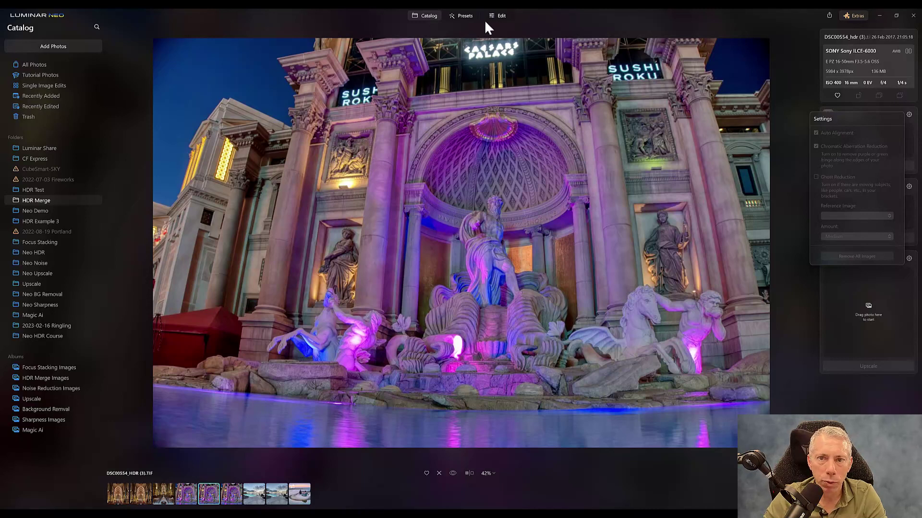
left_click(490, 473)
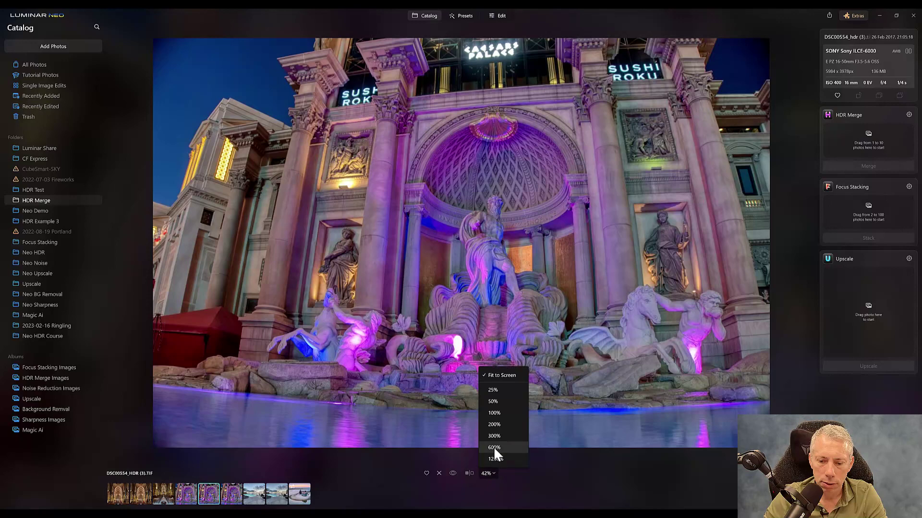
Inspect the upper-left building, SUSHI ROKU sign and roofline at 100%, then return to Neo HDR Course
left_click(497, 413)
left_click_drag(379, 209, 696, 405)
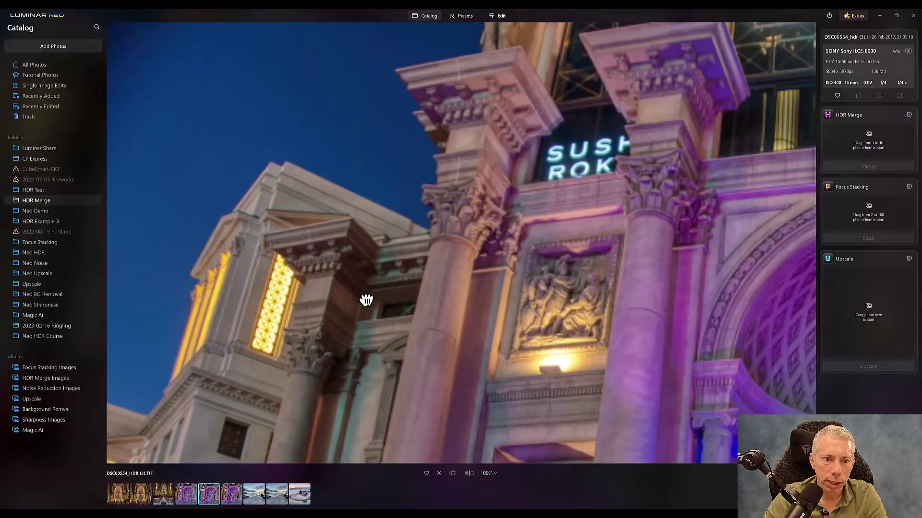
left_click_drag(230, 197, 237, 219)
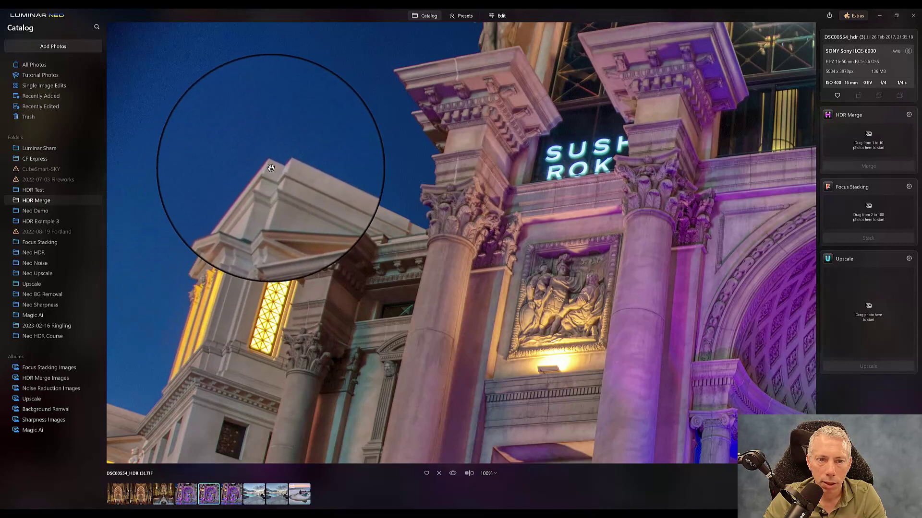
left_click(309, 138)
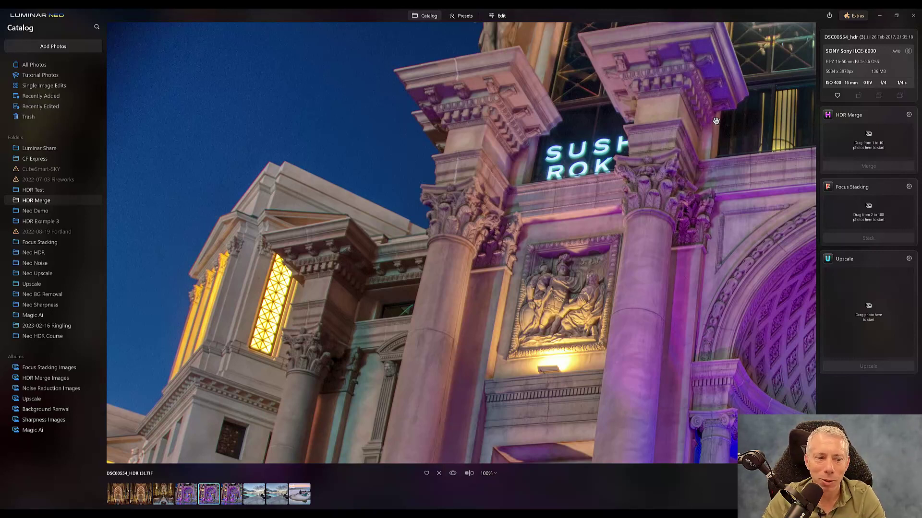
left_click(45, 338)
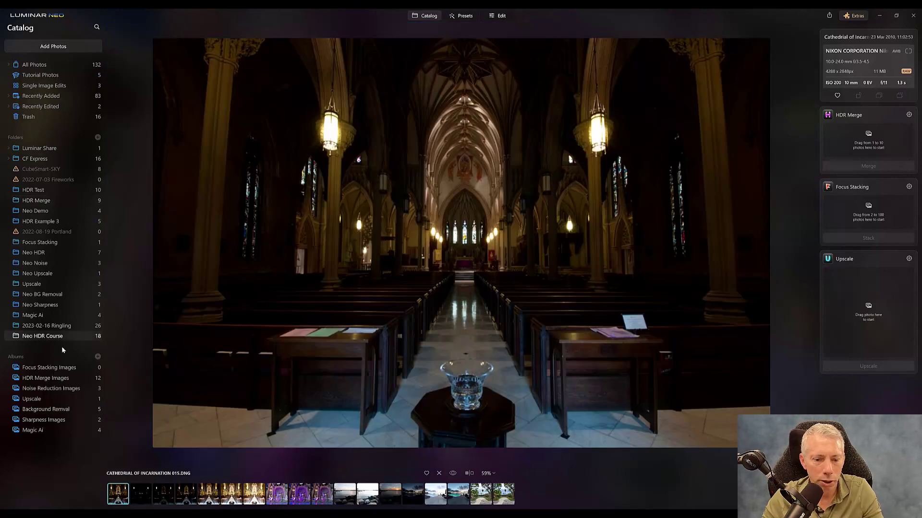
Select the three Caesars Palace fountain brackets and drop them onto HDR Merge
left_click(282, 497)
left_click(299, 498, "ctrl")
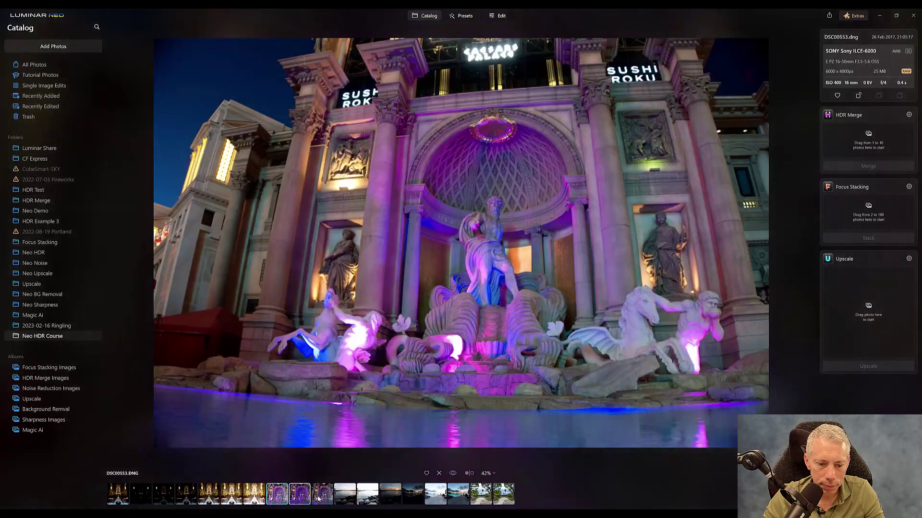
left_click(324, 498, "ctrl")
left_click_drag(304, 493, 864, 142)
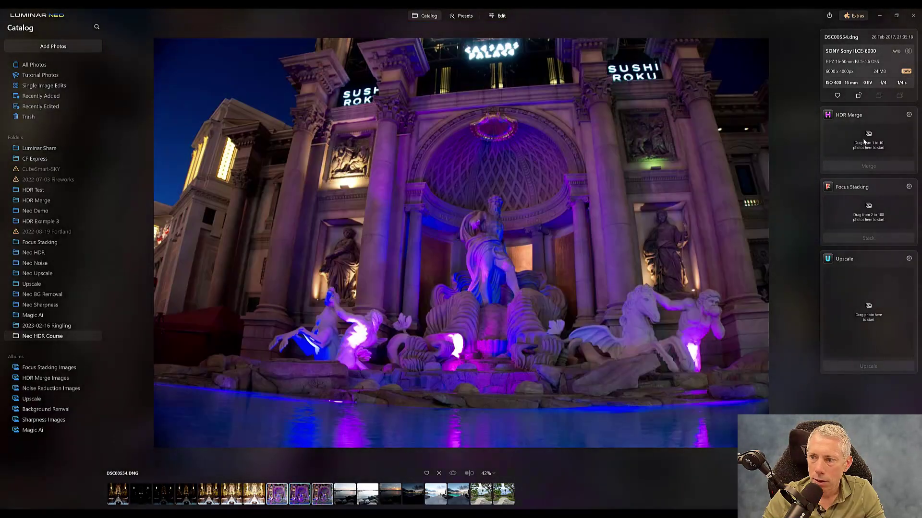
left_click_drag(304, 503, 869, 138)
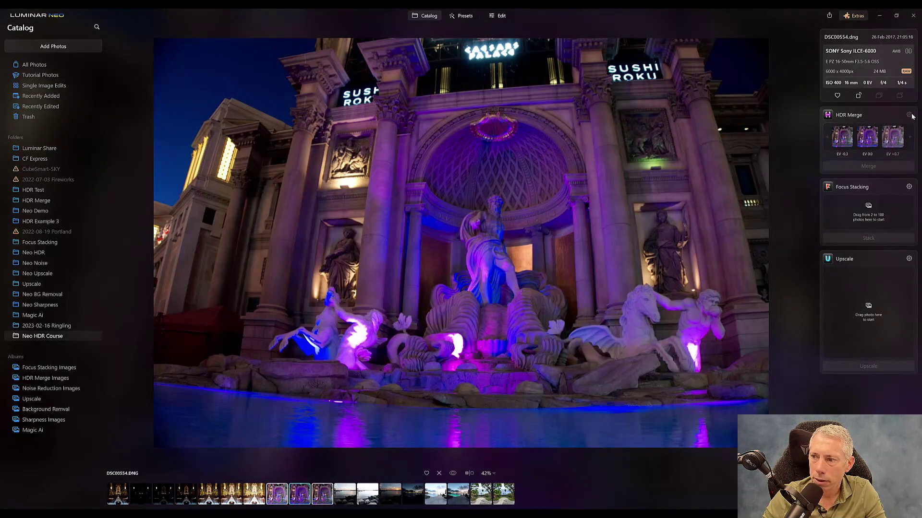
Check the HDR Merge gear settings and merge the three fountain brackets
left_click(908, 115)
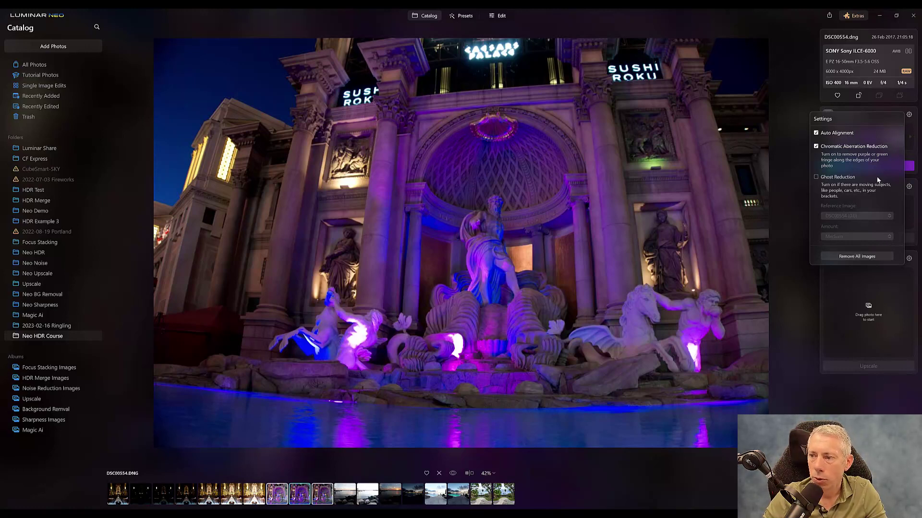
left_click(908, 117)
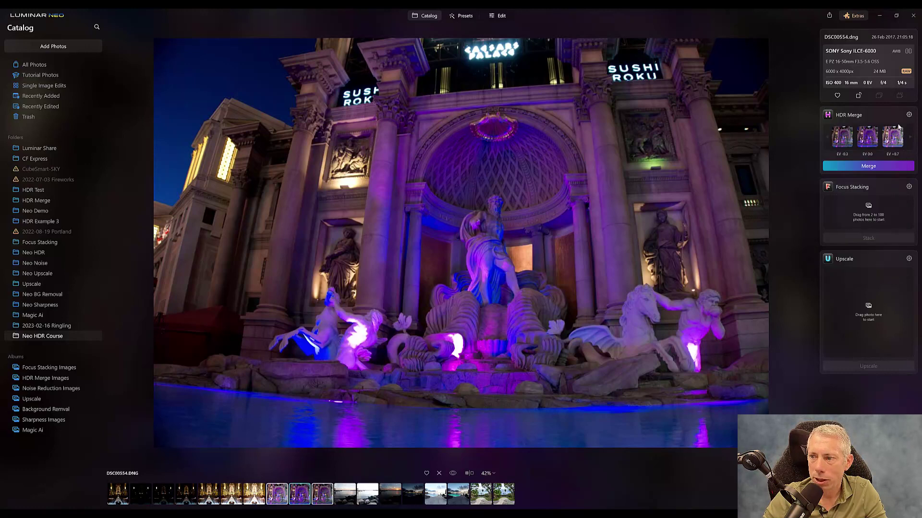
left_click(876, 167)
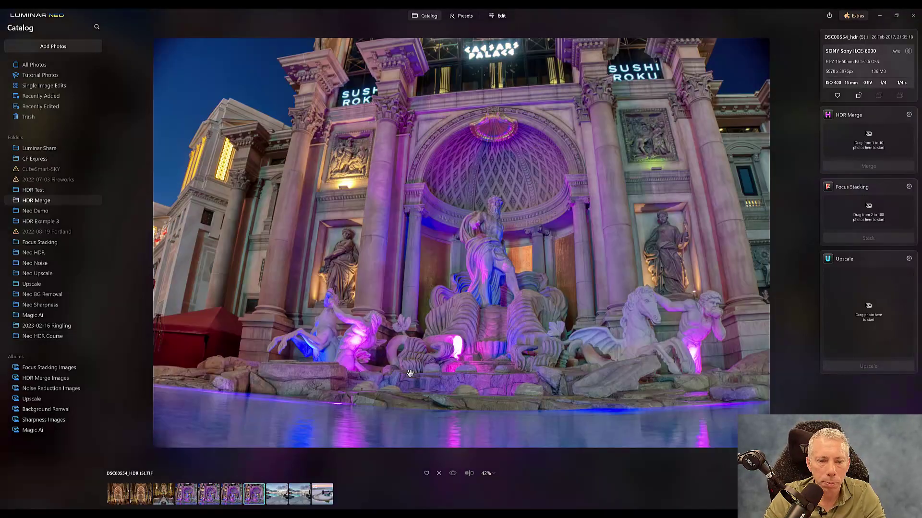
View the new DSC00554_HDR (5) merge at 100% around the building exterior and sign
left_click(488, 474)
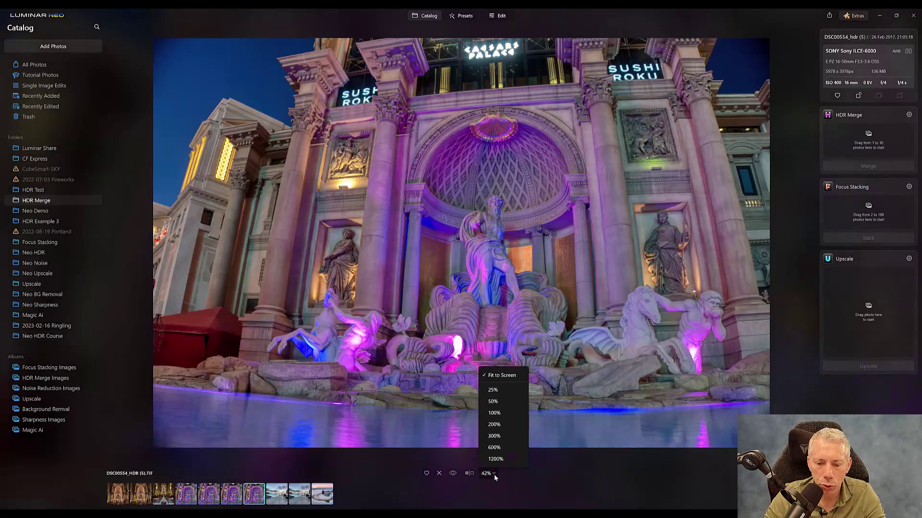
left_click(489, 424)
left_click_drag(228, 187, 523, 365)
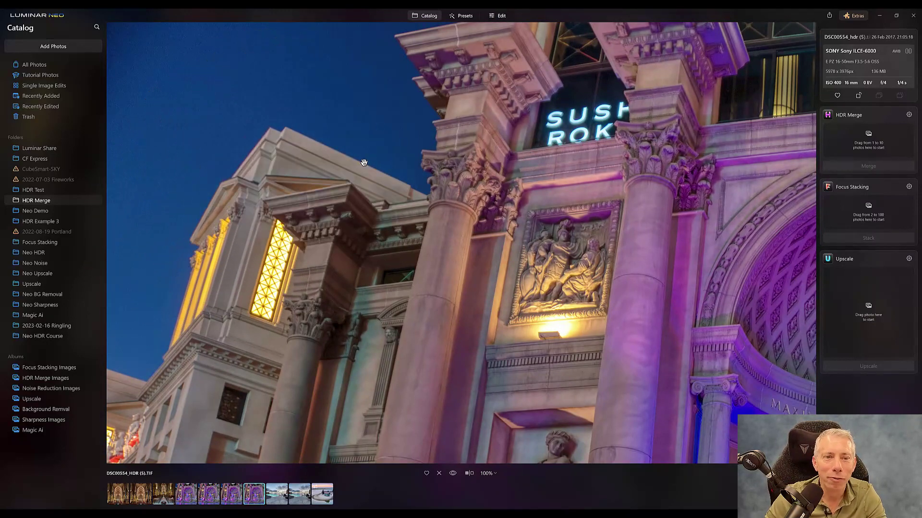
Switch to the earlier DSC00554_HDR (3) merge and inspect its facade and sky at 100%
left_click(207, 500)
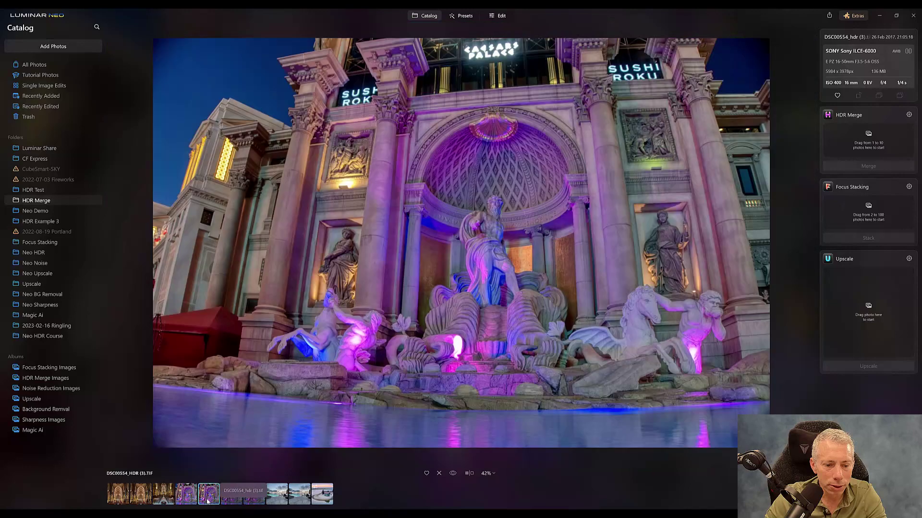
left_click(492, 474)
left_click(499, 413)
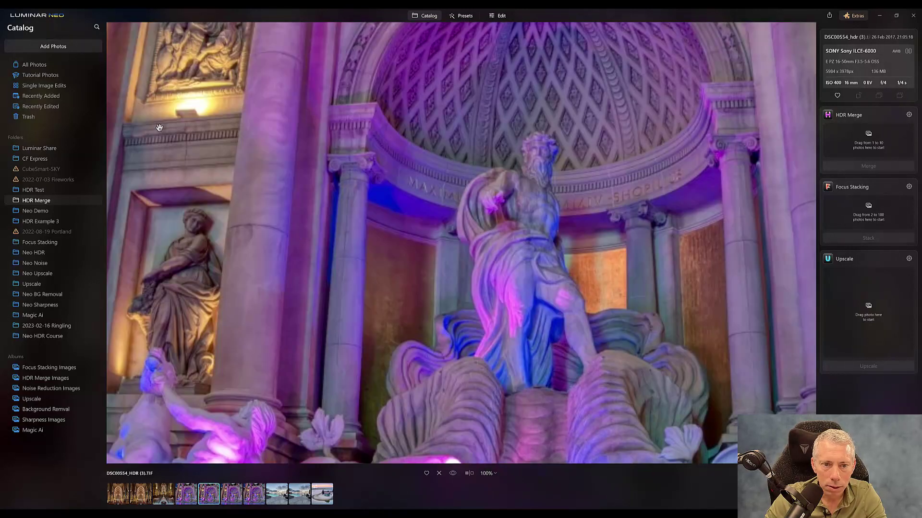
left_click_drag(159, 128, 236, 205)
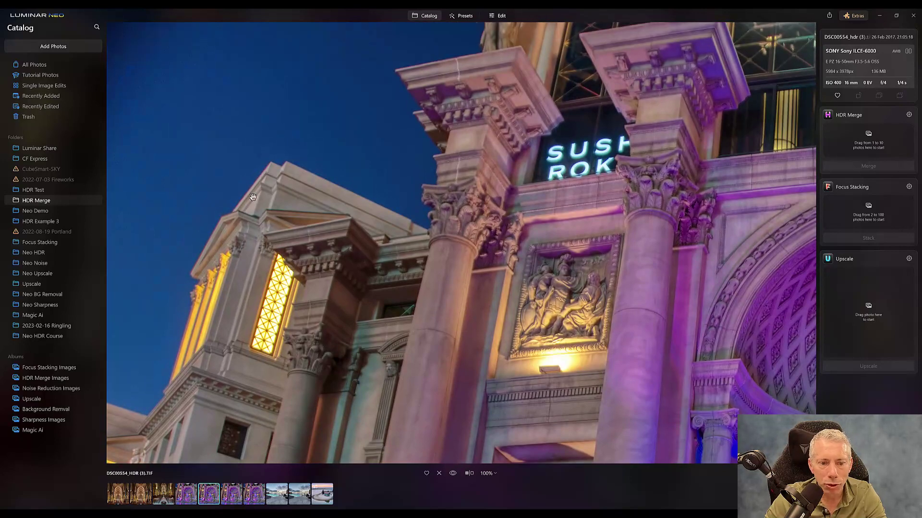
Return to the newer (5) merge at 100%, then fit the whole photo to screen
left_click(256, 500)
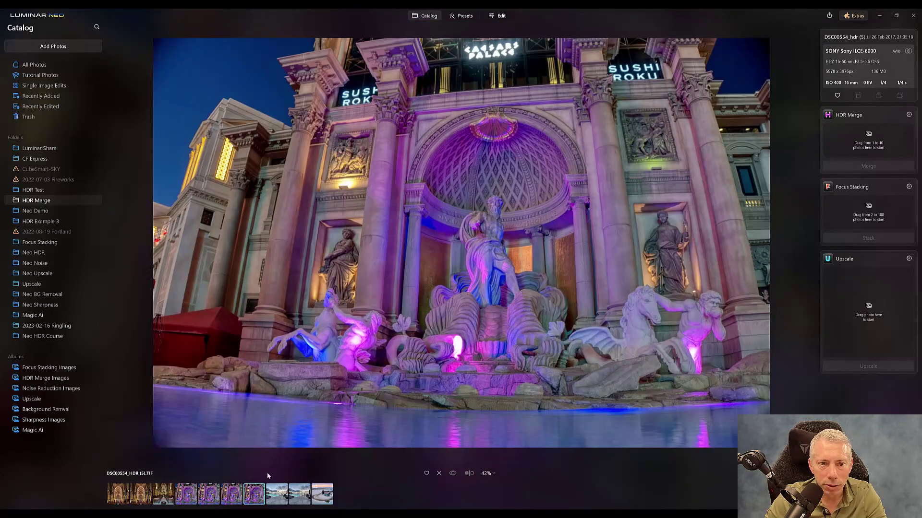
left_click(489, 477)
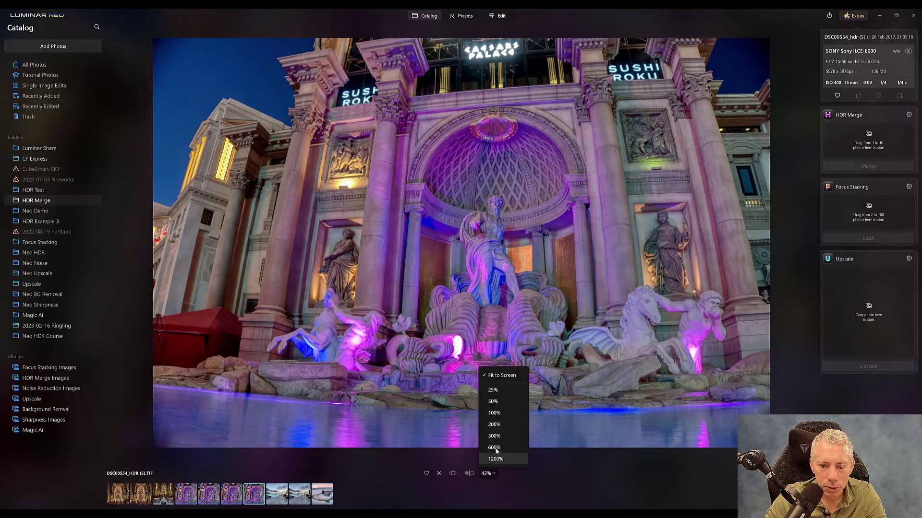
left_click(494, 416)
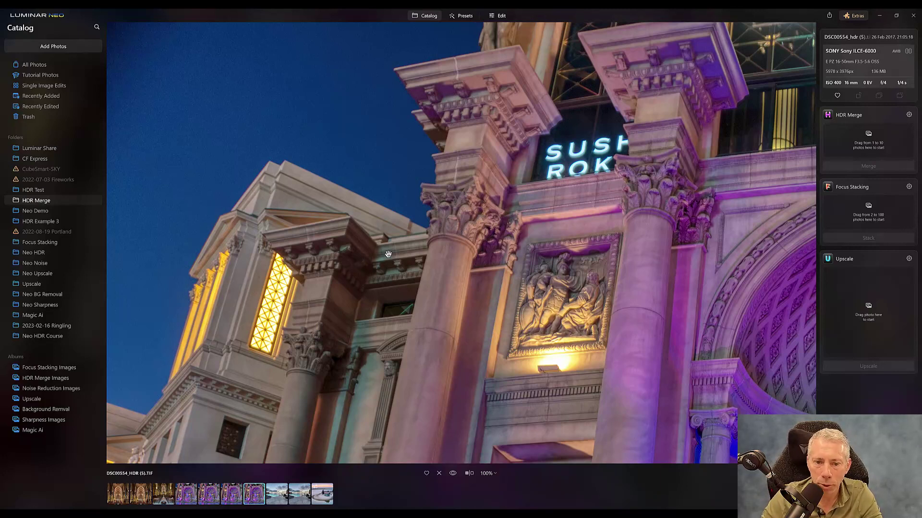
left_click(494, 474)
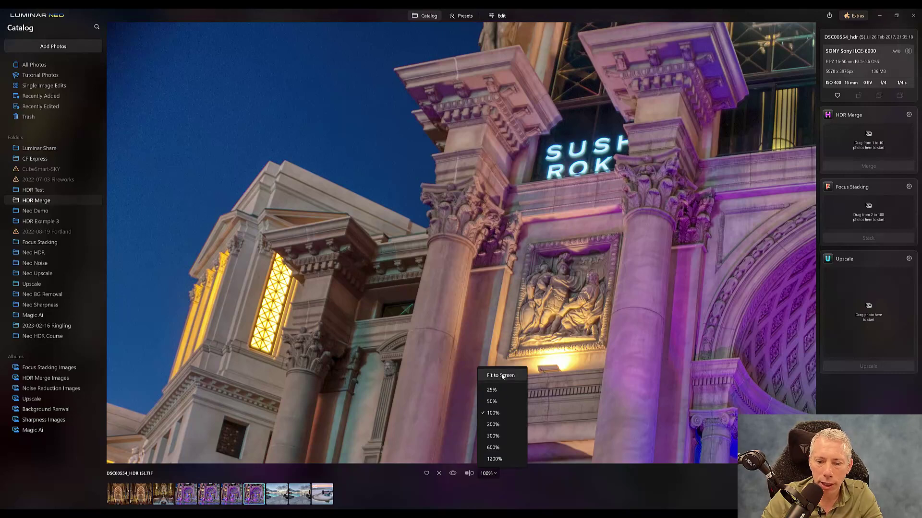
left_click(495, 374)
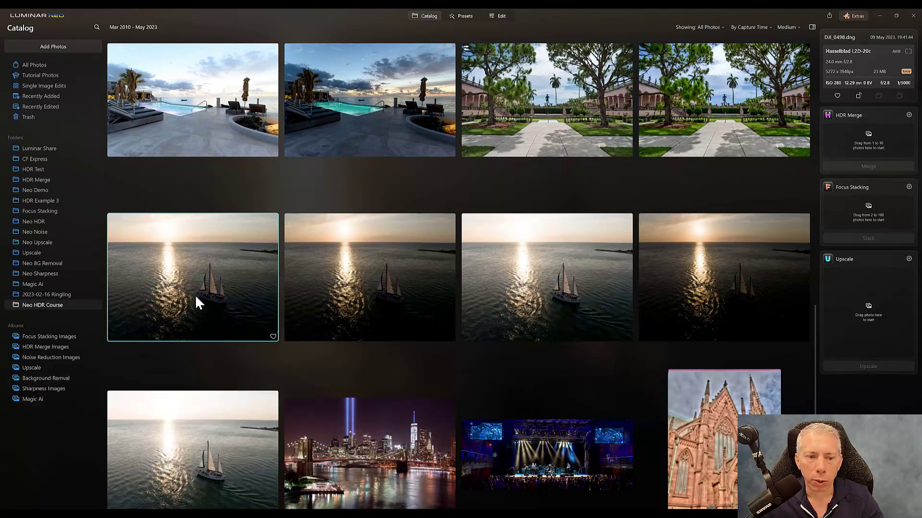
Select the five sailboat sunset thumbnails and drop them onto the HDR Merge area
left_click(308, 293, "ctrl")
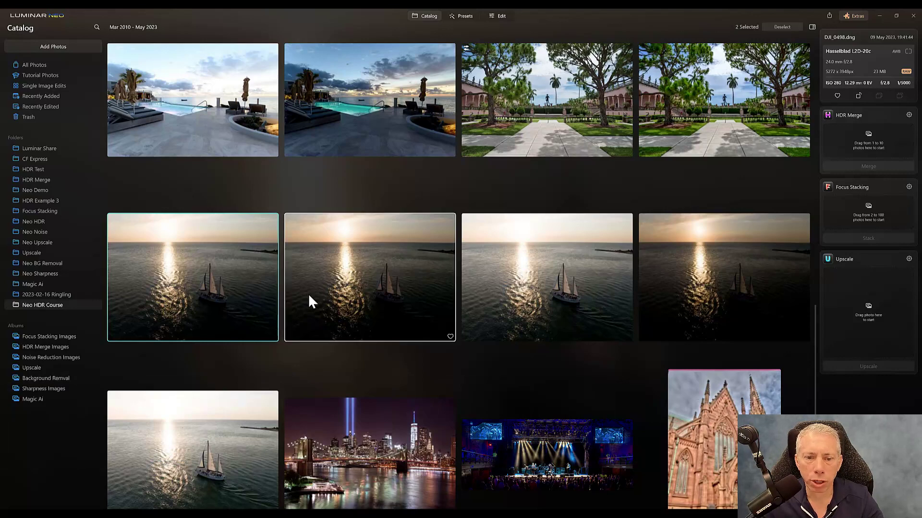
left_click(514, 279, "ctrl")
left_click(684, 264, "ctrl")
left_click(214, 438, "ctrl")
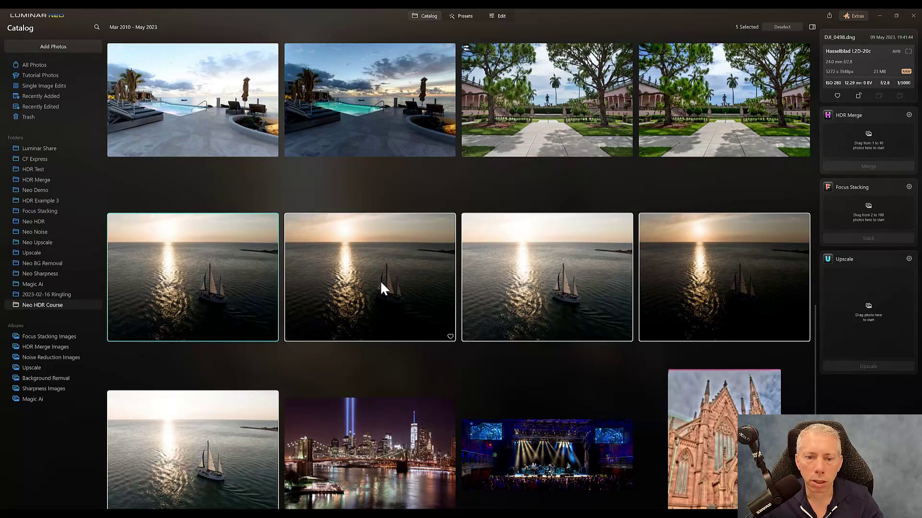
left_click_drag(413, 289, 857, 140)
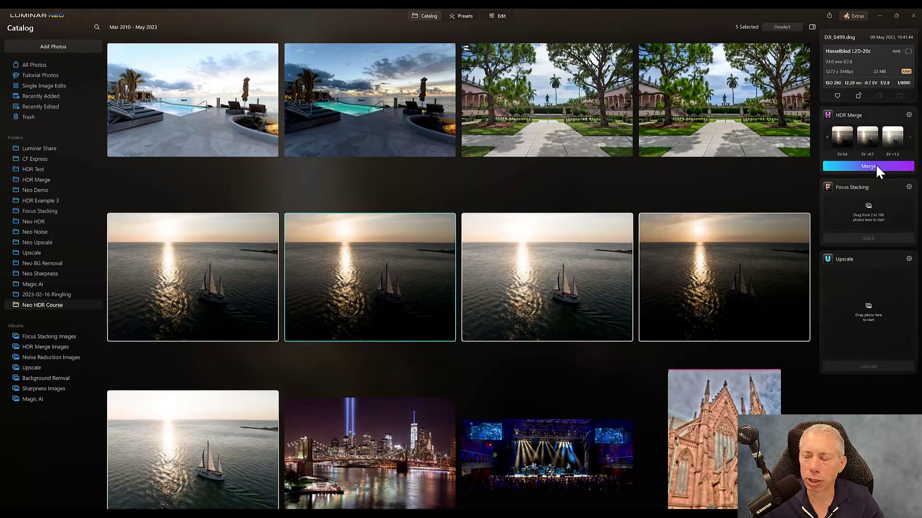
Set merge options: Auto Alignment and Ghost Reduction on, chromatic aberration off, DJI_0498 (0.0) reference, Medium amount
left_click(909, 120)
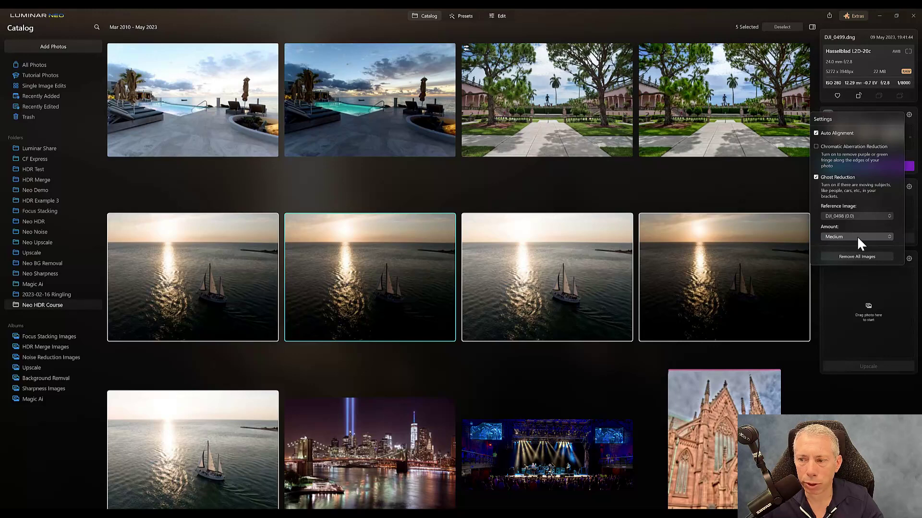
Merge the sailboat brackets into DJI_0498_hdr.tif and locate it in the HDR Merge folder
left_click(912, 115)
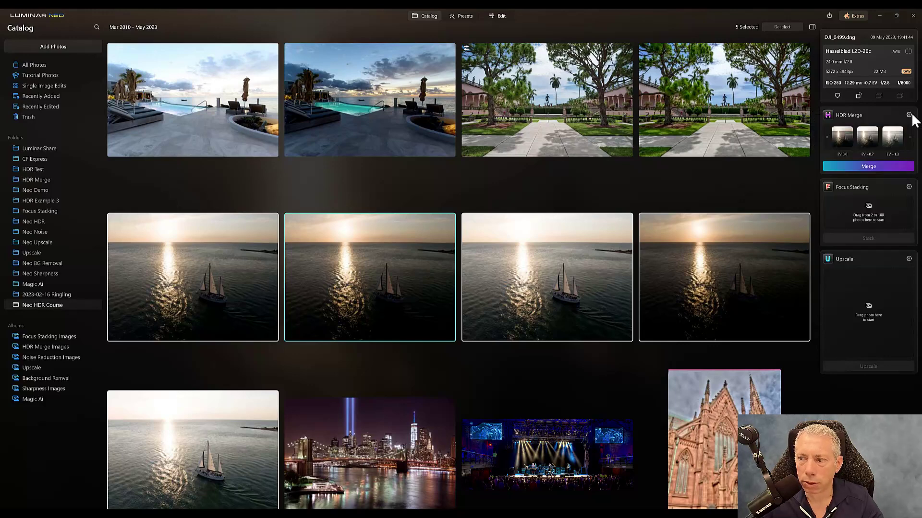
left_click(889, 166)
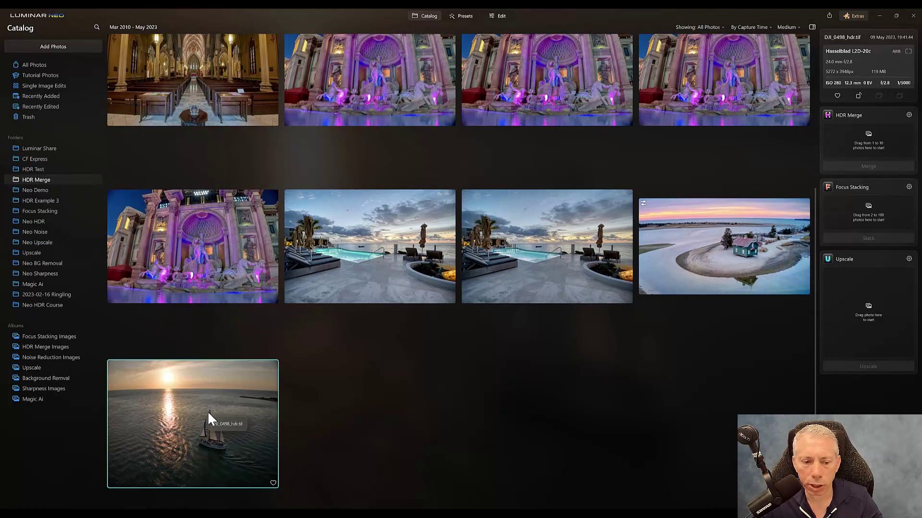
mouse_move(209, 413)
left_mouse_down()
mouse_move(172, 360)
mouse_move(87, 299)
mouse_move(50, 305)
mouse_move(35, 251)
mouse_move(31, 94)
mouse_move(25, 358)
mouse_move(199, 385)
mouse_move(210, 413)
left_mouse_up()
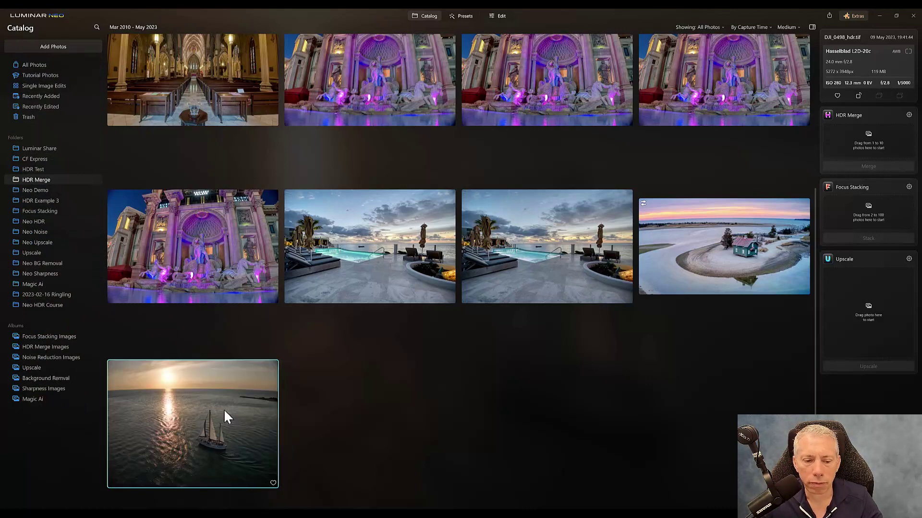
left_click(465, 16)
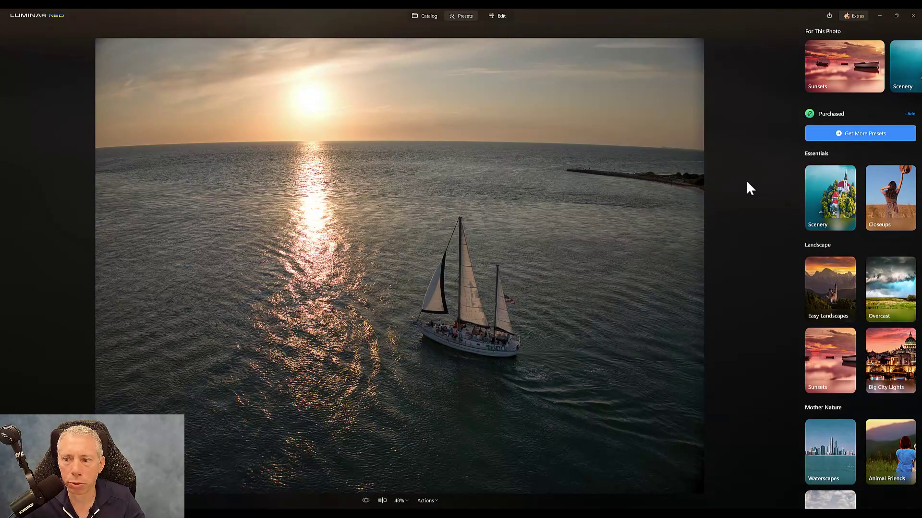
Browse the Natural Skies presets, previewing Afterhours, Dreamscape Noir, Morning Dew and Silken Skies
scroll(852, 235, "down", 3)
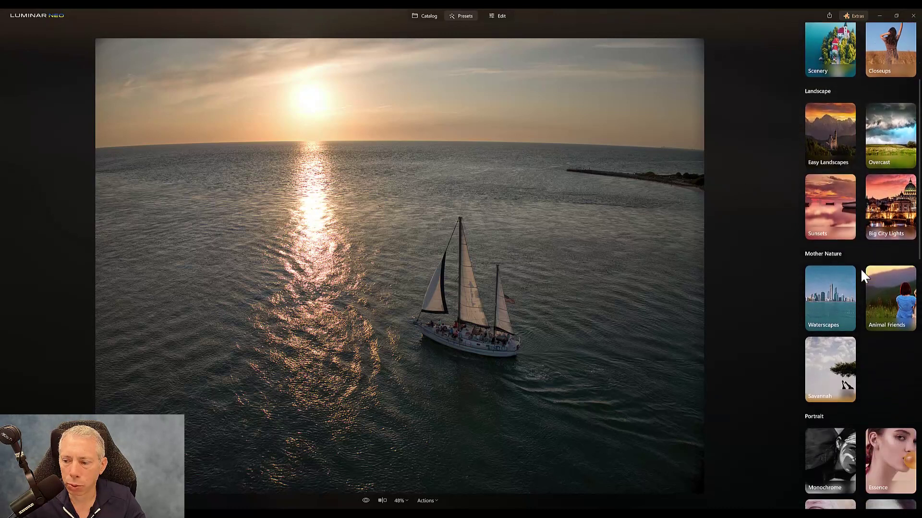
scroll(860, 270, "down", 8)
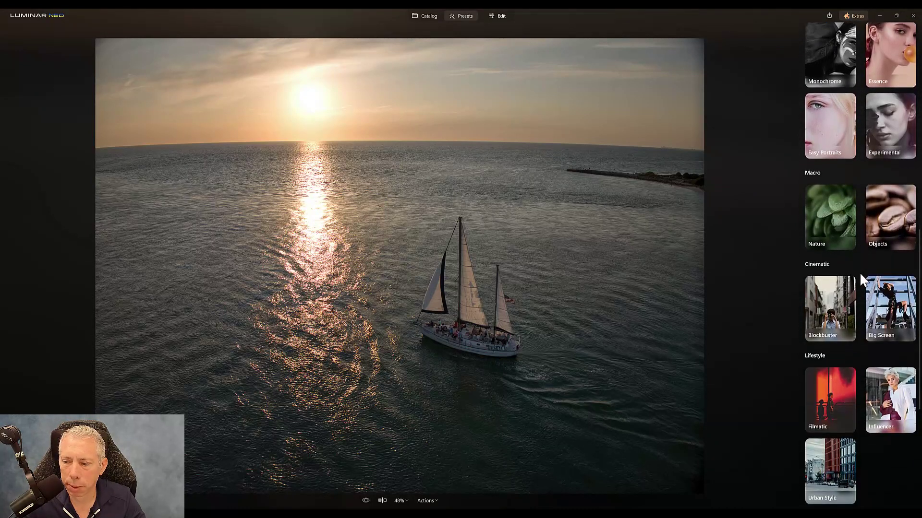
scroll(859, 273, "down", 4)
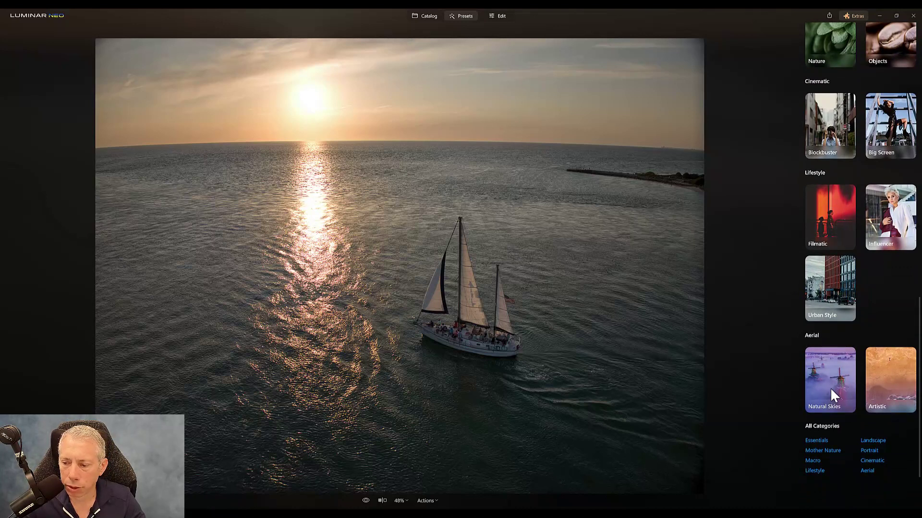
left_click(831, 387)
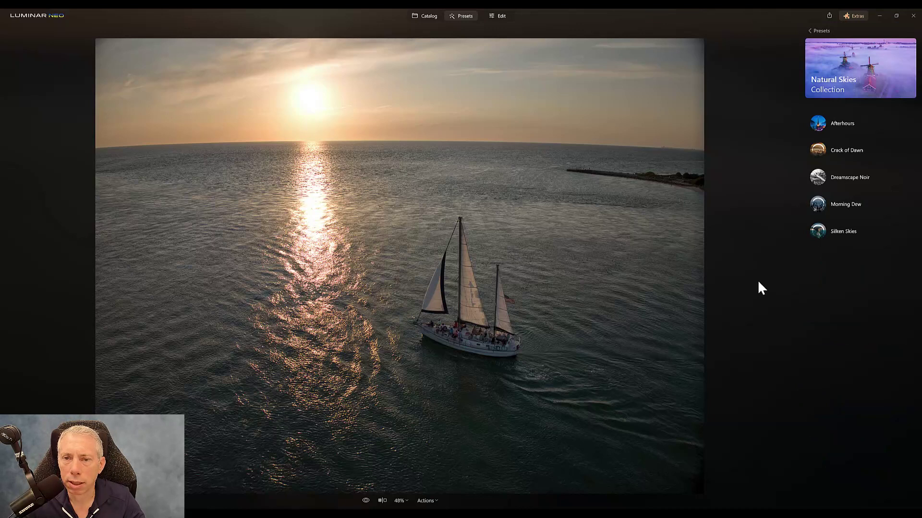
left_click(816, 122)
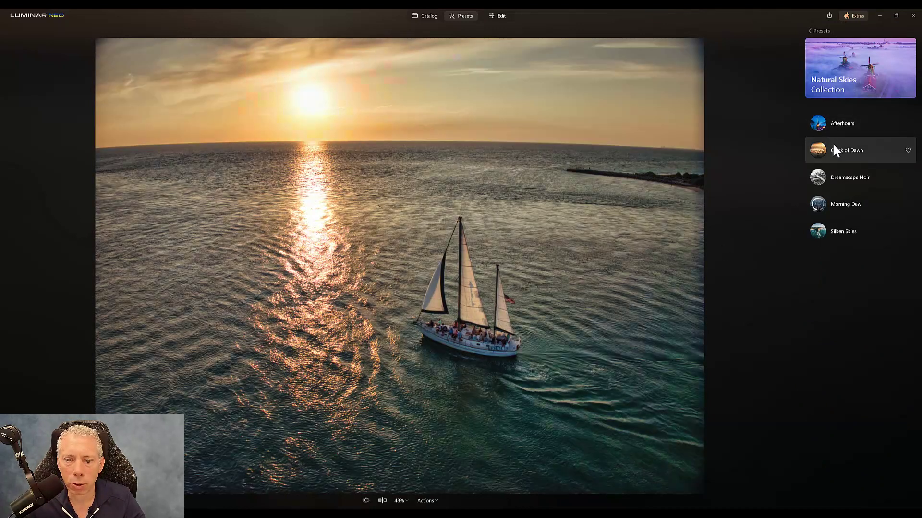
left_click(831, 175)
left_click(837, 203)
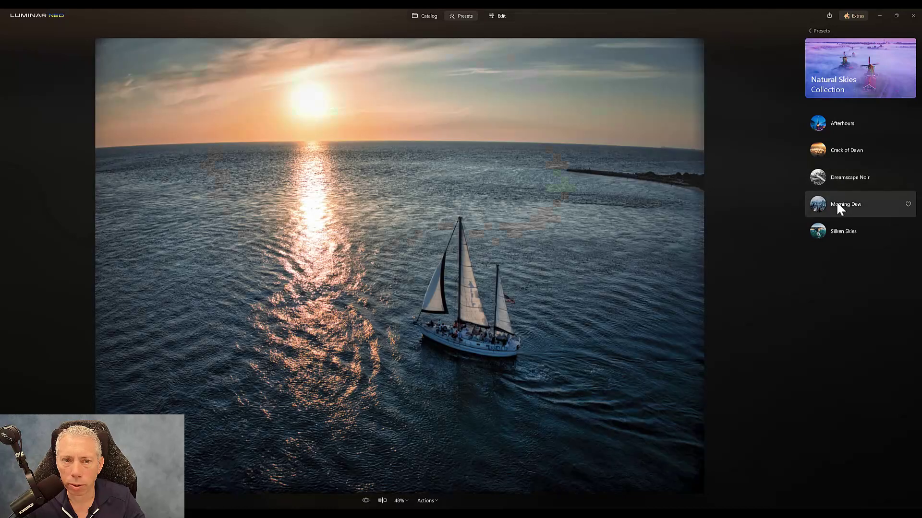
left_click(831, 230)
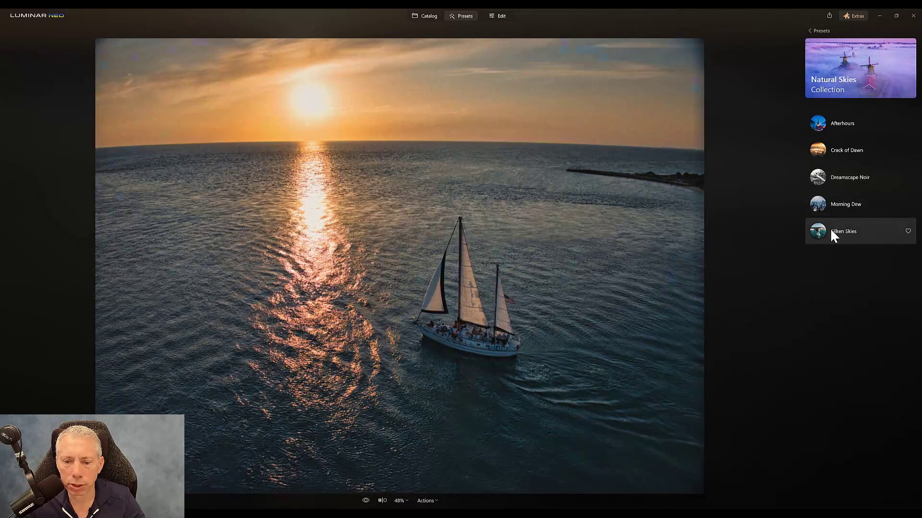
Apply the Afterhours preset and lower its strength to about 60
left_click(836, 123)
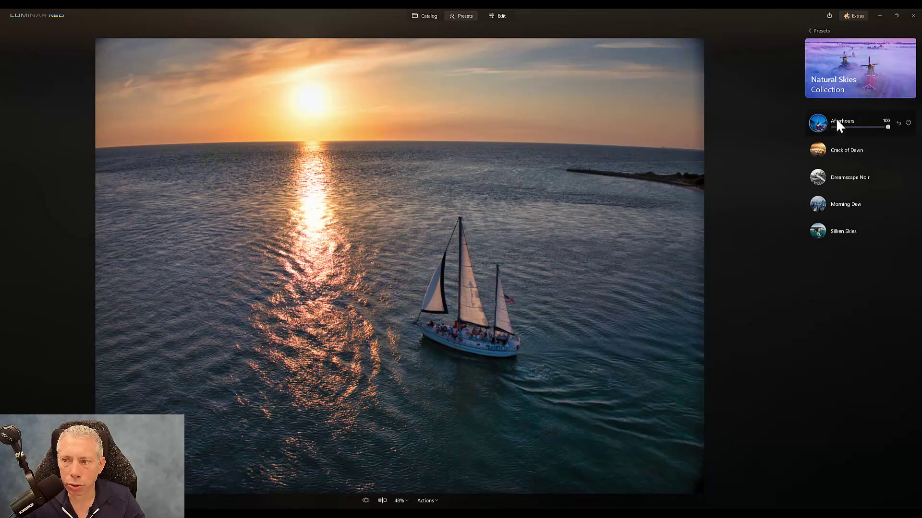
mouse_move(887, 126)
left_mouse_down()
mouse_move(871, 126)
mouse_move(889, 126)
left_mouse_up()
left_click(873, 126)
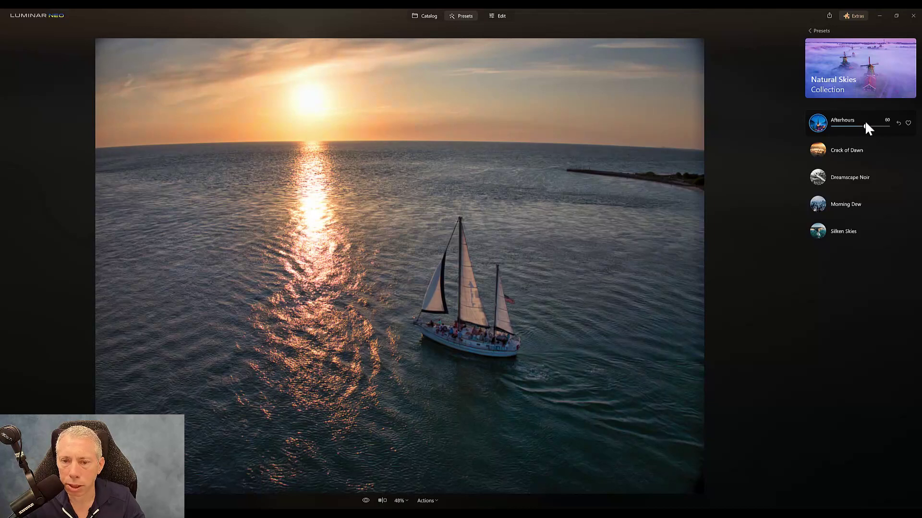
left_click(497, 18)
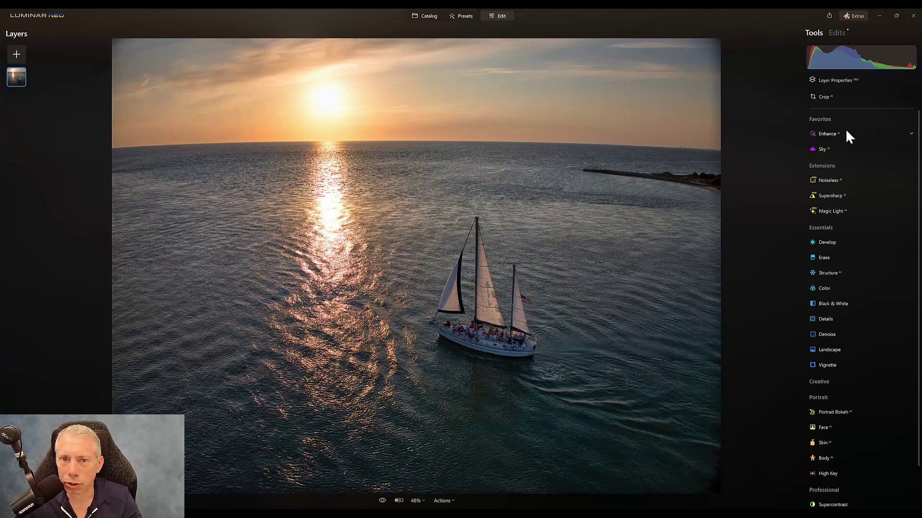
In Enhance AI, set Accent to 28 after trying it at full strength
left_click(822, 133)
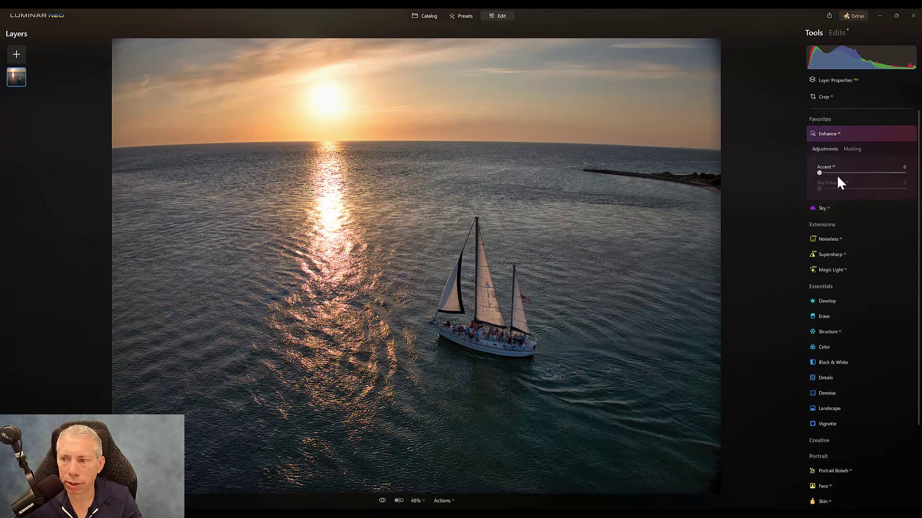
left_click_drag(819, 171, 901, 172)
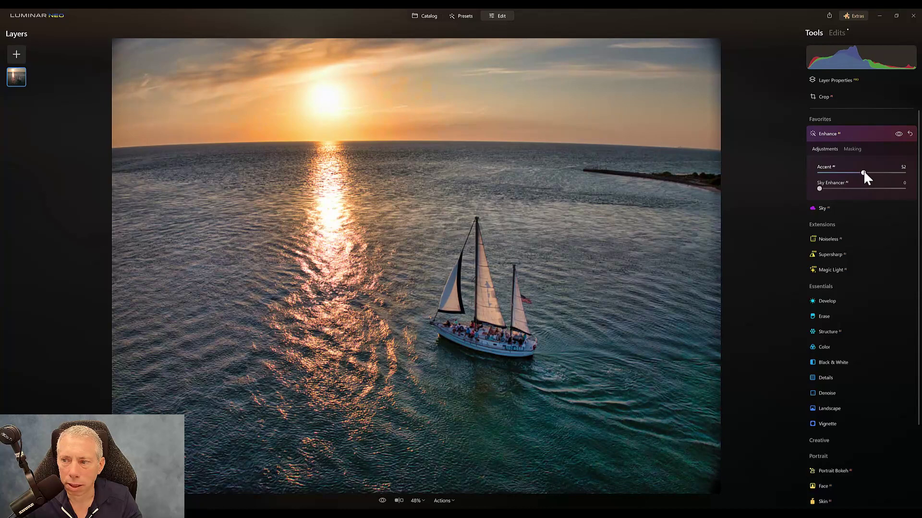
left_click_drag(920, 173, 914, 174)
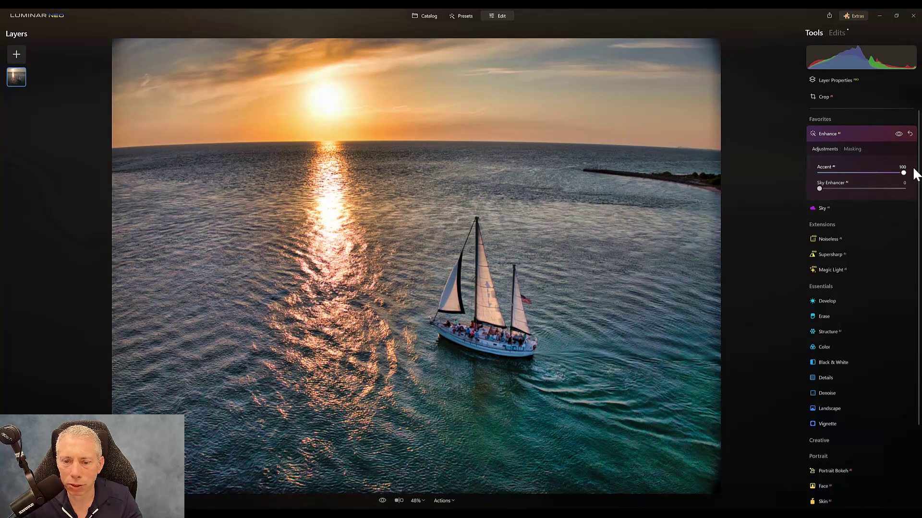
left_click_drag(912, 172, 845, 172)
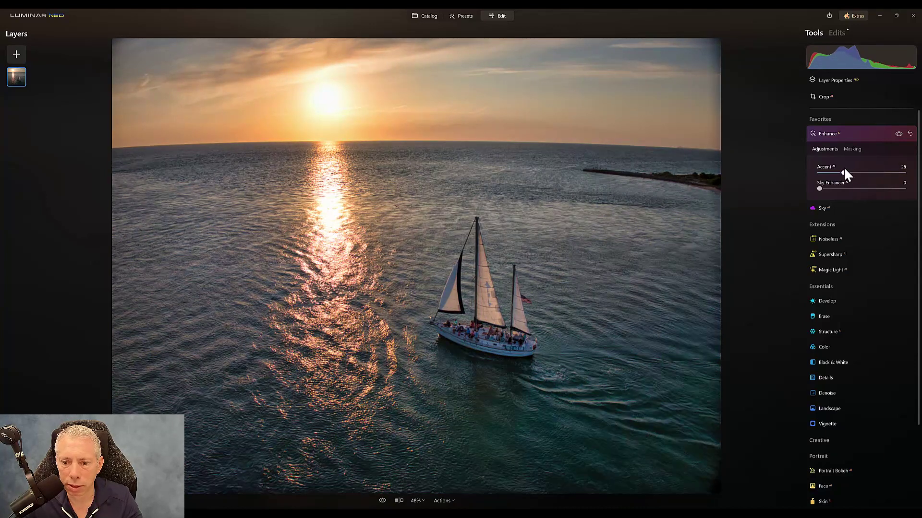
Set Sky Enhancer to 19 for a gentler sky boost
left_click_drag(820, 189, 910, 189)
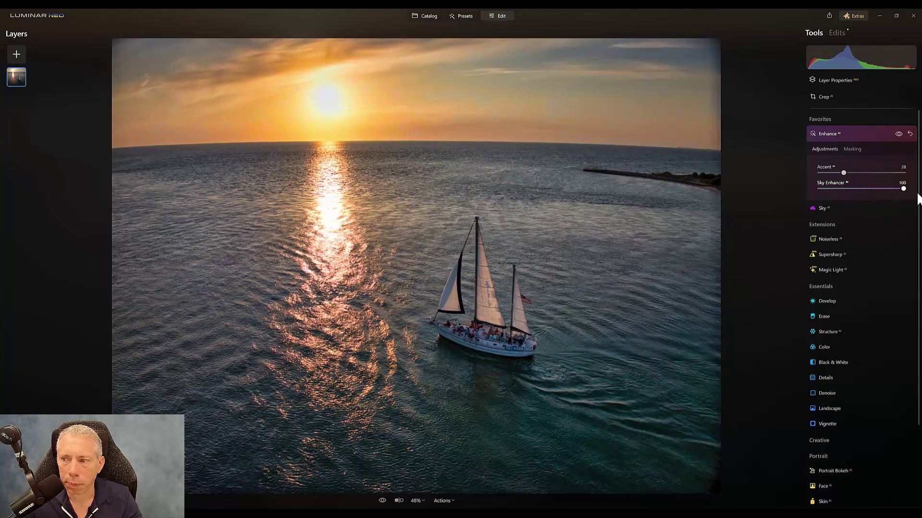
left_click_drag(847, 188, 834, 188)
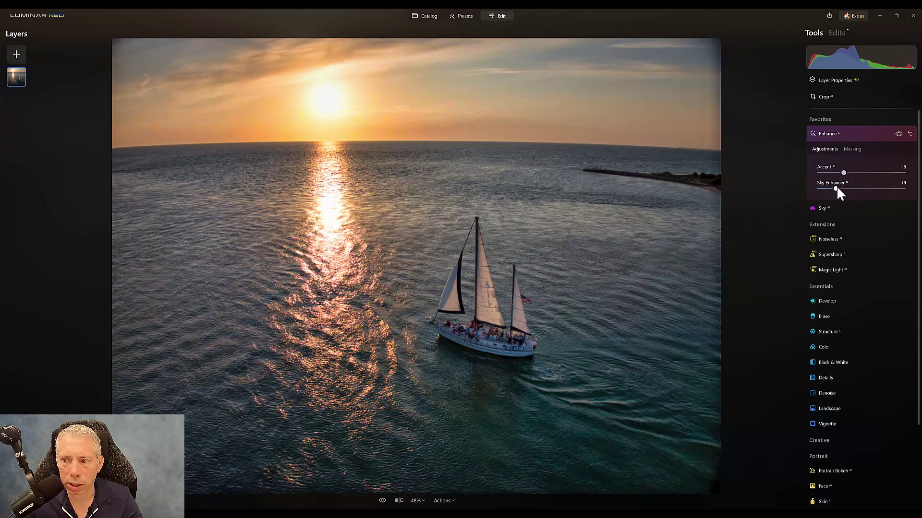
left_click_drag(837, 186, 835, 186)
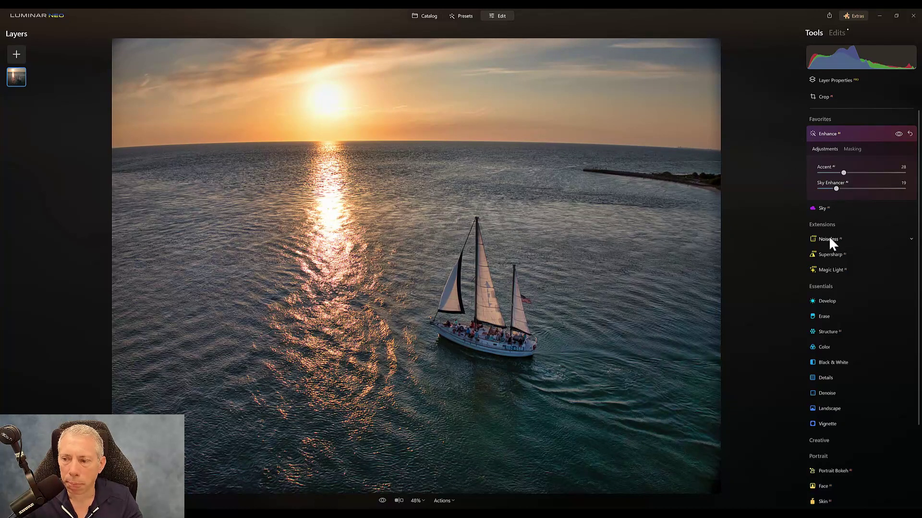
left_click(837, 207)
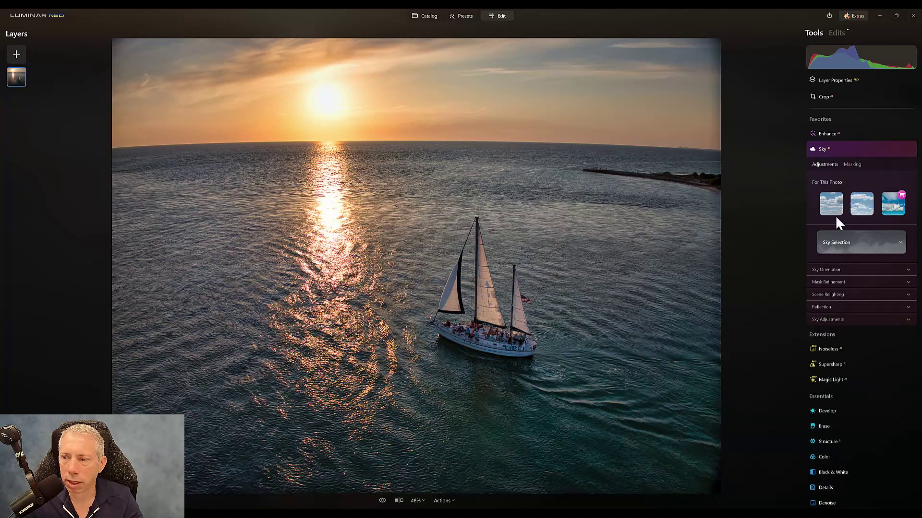
left_click(832, 150)
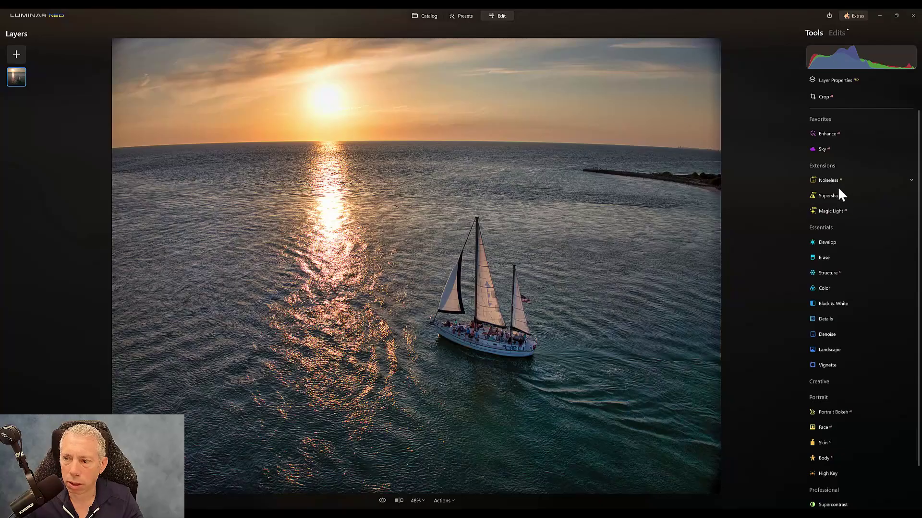
left_click(834, 242)
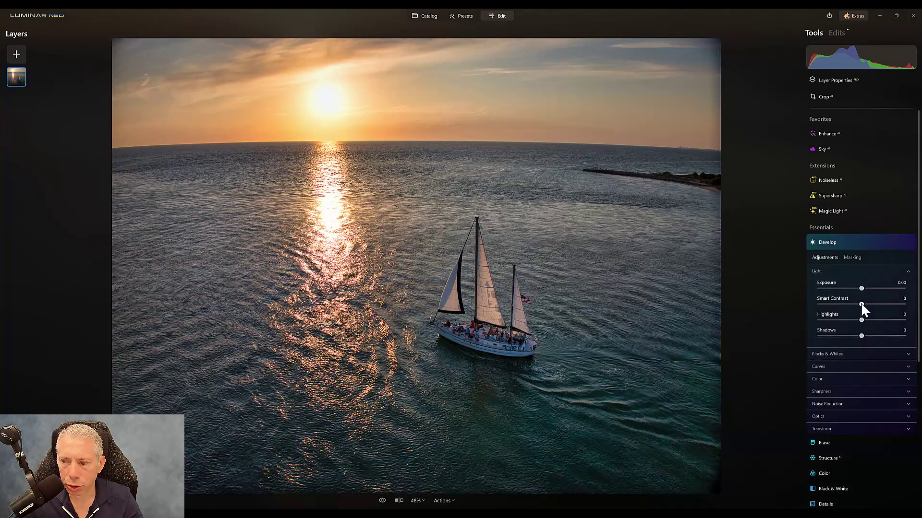
left_click_drag(861, 305, 865, 304)
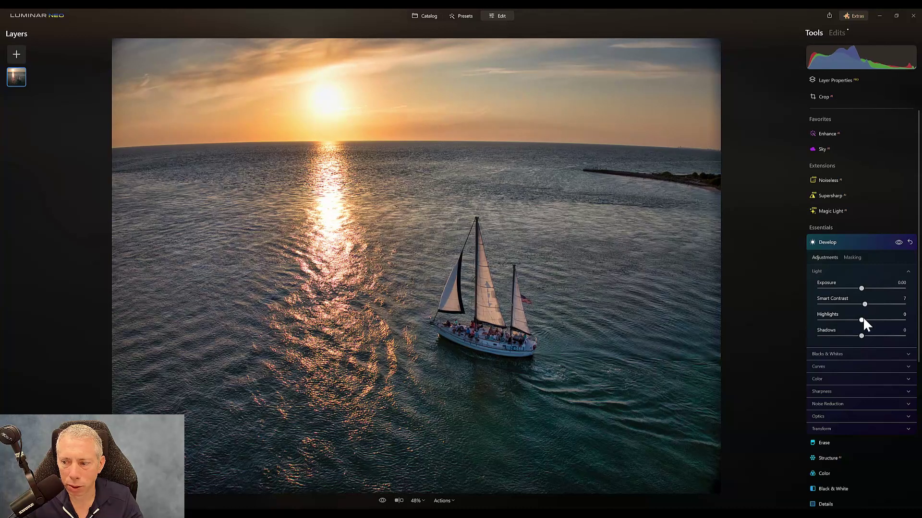
left_click_drag(860, 320, 850, 319)
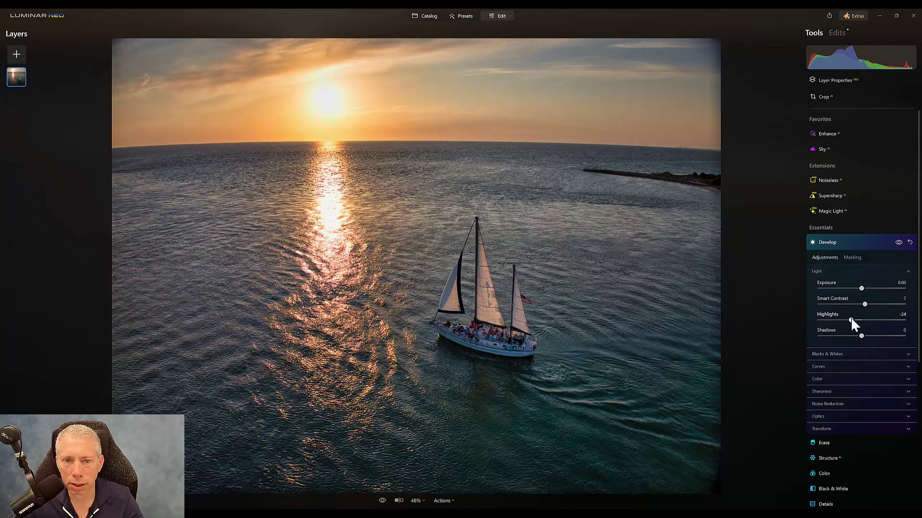
left_click_drag(851, 320, 849, 320)
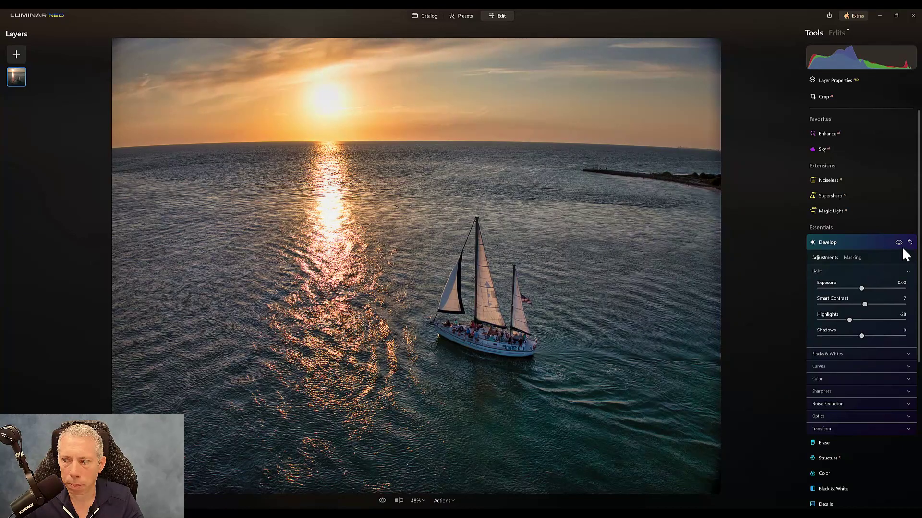
left_click_drag(862, 335, 867, 335)
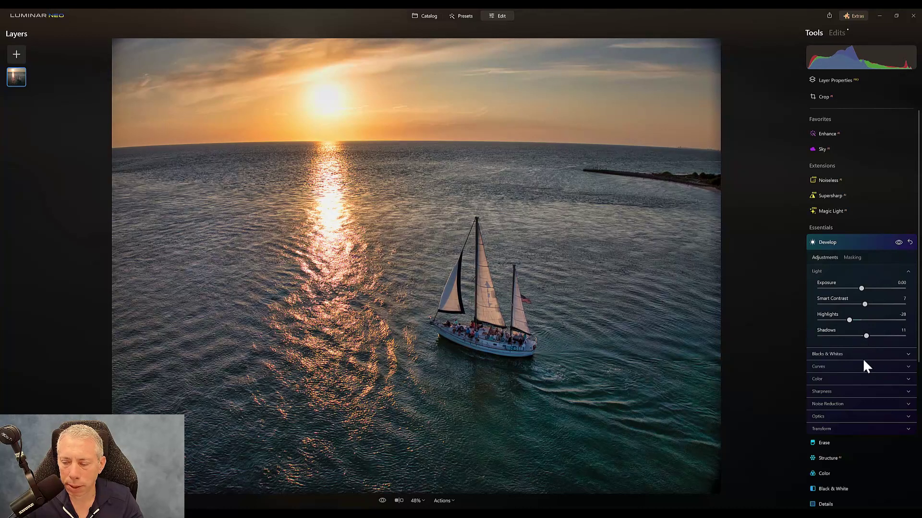
scroll(863, 361, "down", 3)
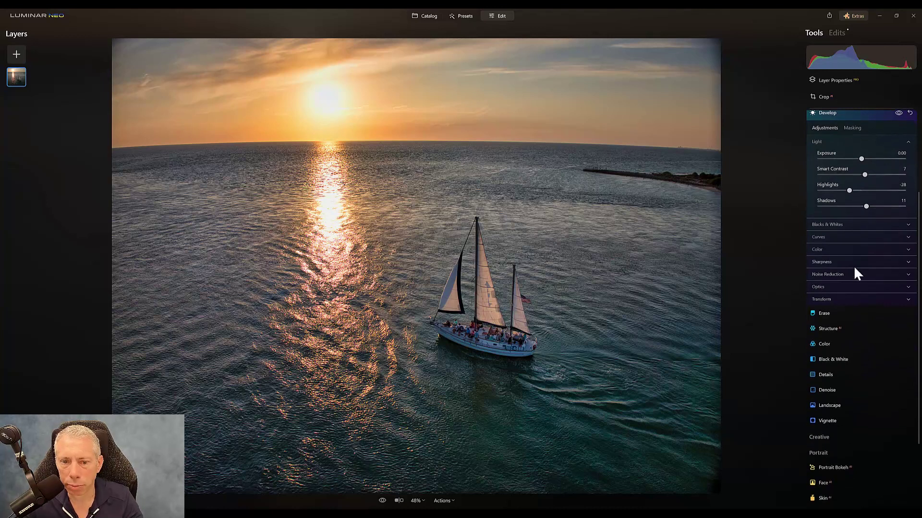
scroll(853, 266, "down", 1)
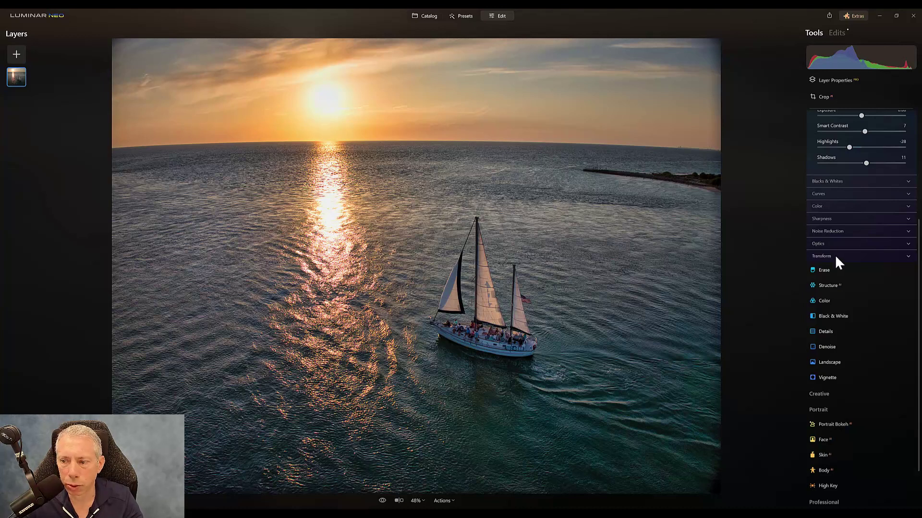
scroll(845, 272, "down", 1)
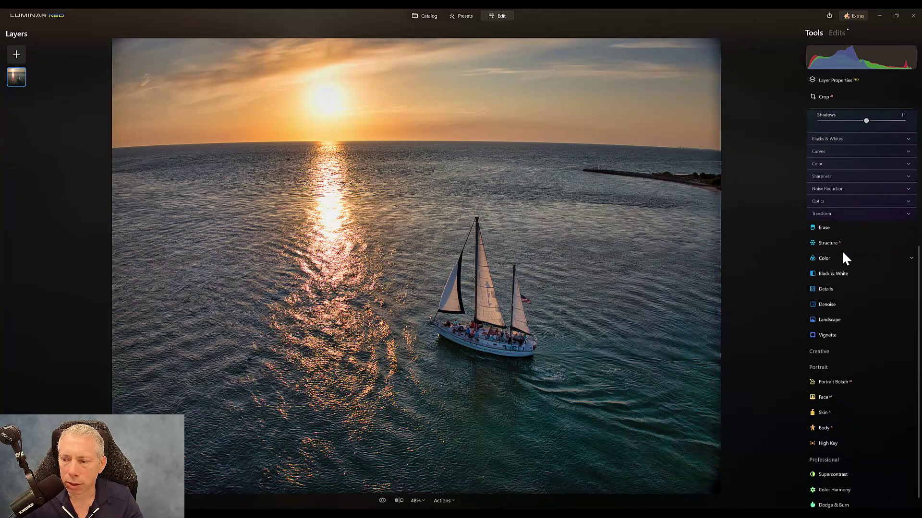
Preview Structure at 100, then settle on a subtle Amount of 9 for water texture
left_click(834, 243)
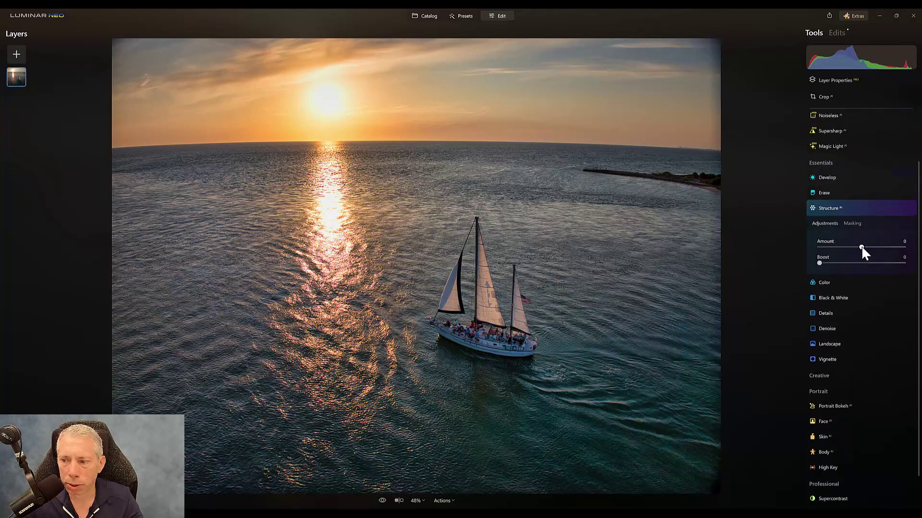
left_click_drag(861, 247, 919, 261)
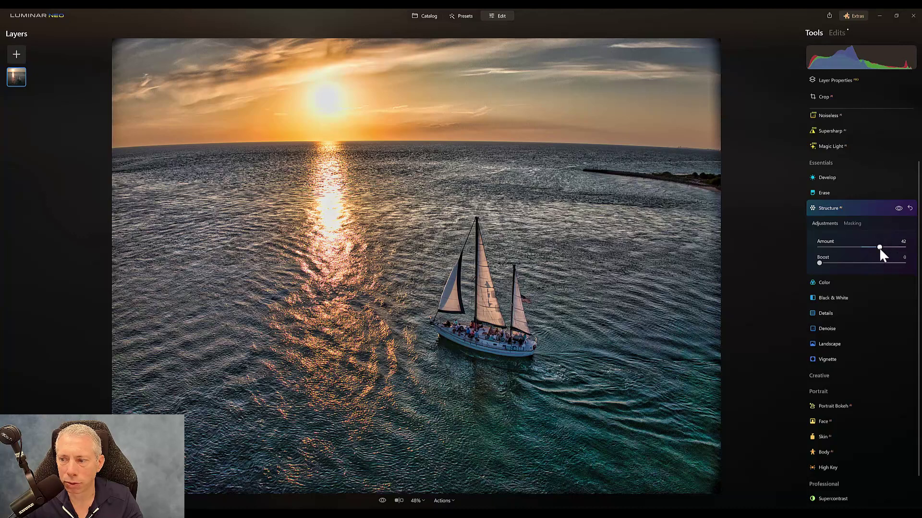
left_click_drag(880, 247, 865, 246)
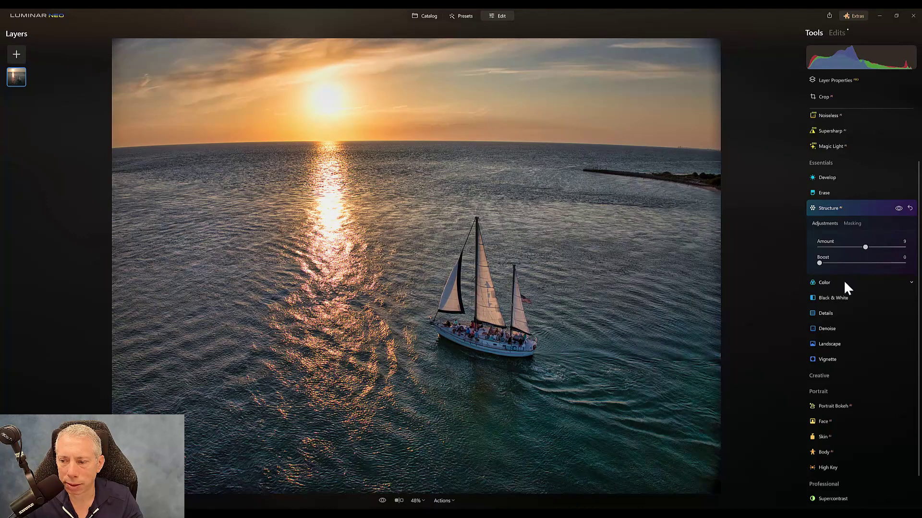
scroll(844, 283, "down", 2)
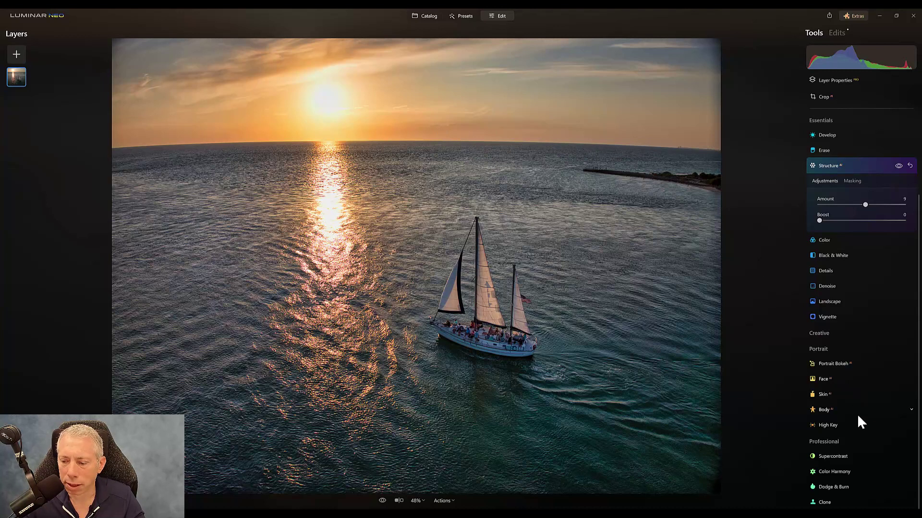
left_click(857, 167)
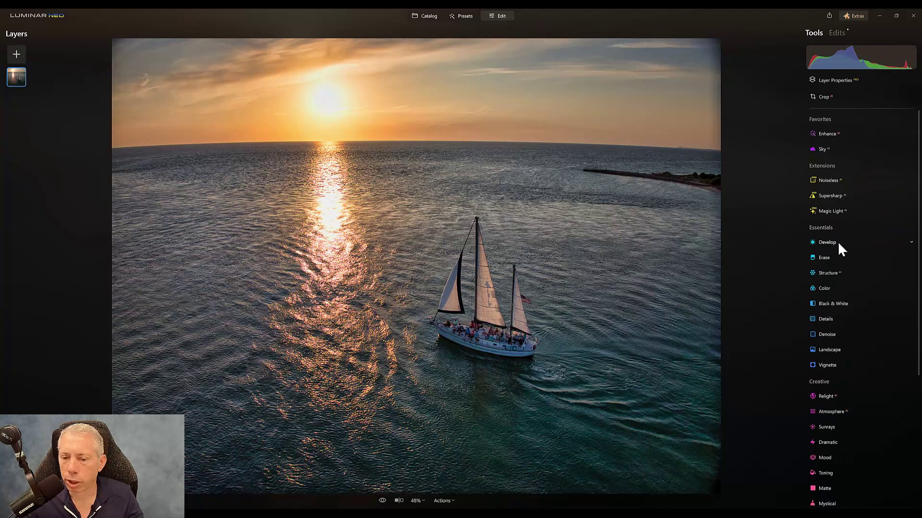
Straighten the curved sea horizon with Lens Distortion 65 in Develop's Optics, using the grid overlay
left_click(837, 241)
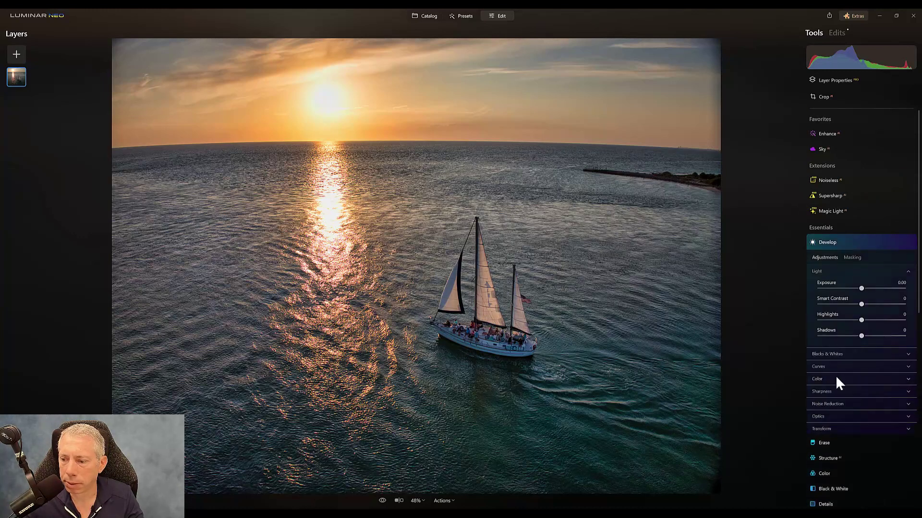
left_click(835, 414)
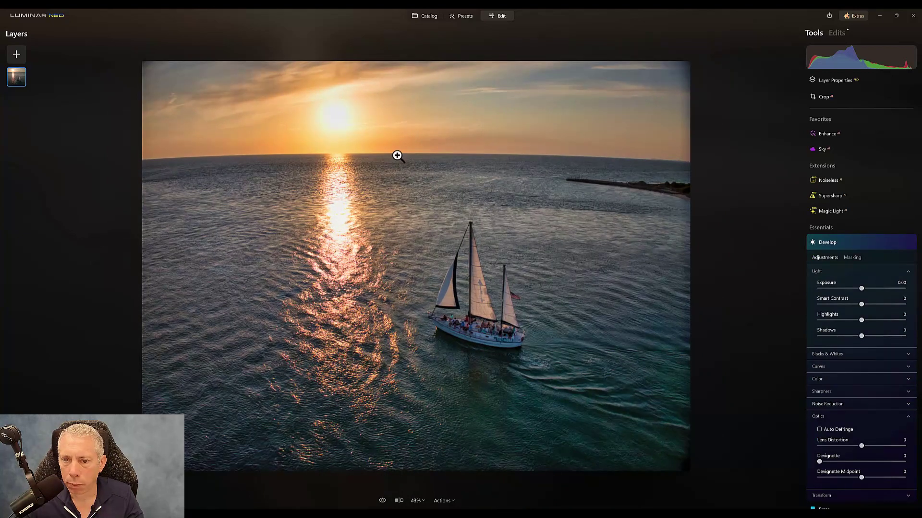
mouse_move(857, 449)
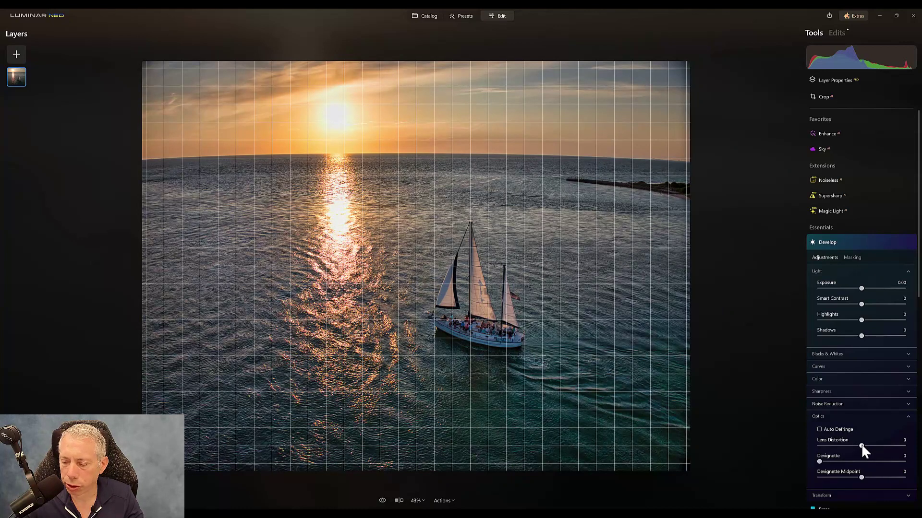
scroll(861, 443, "down", 5)
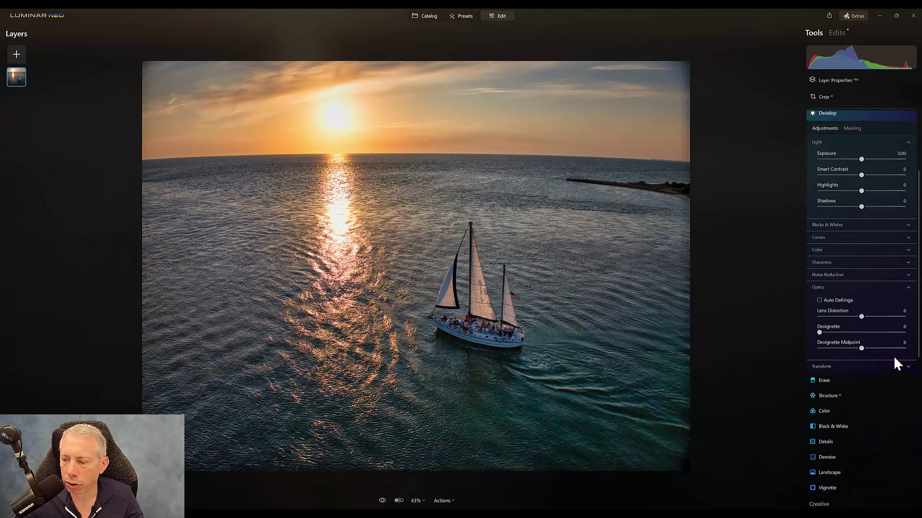
left_click(901, 364)
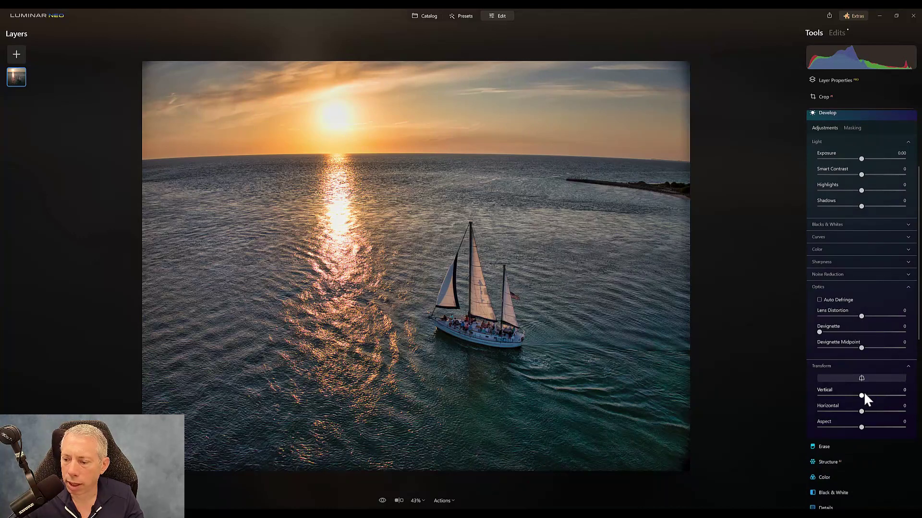
left_click(861, 317)
left_click_drag(861, 317, 866, 320)
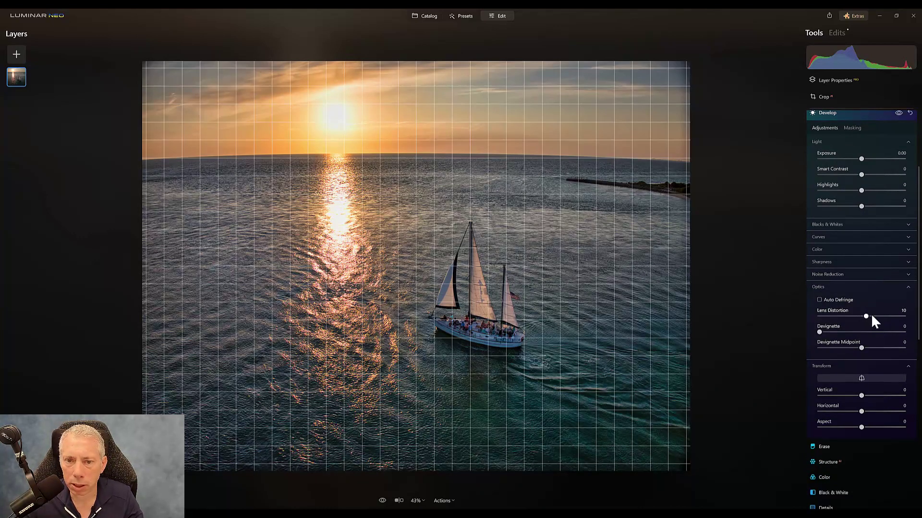
left_click_drag(876, 316, 859, 329)
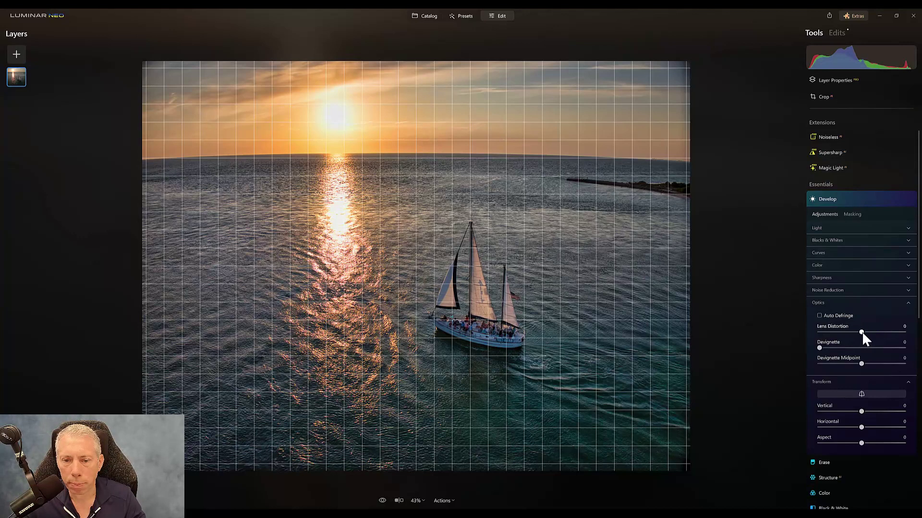
left_click_drag(861, 331, 889, 326)
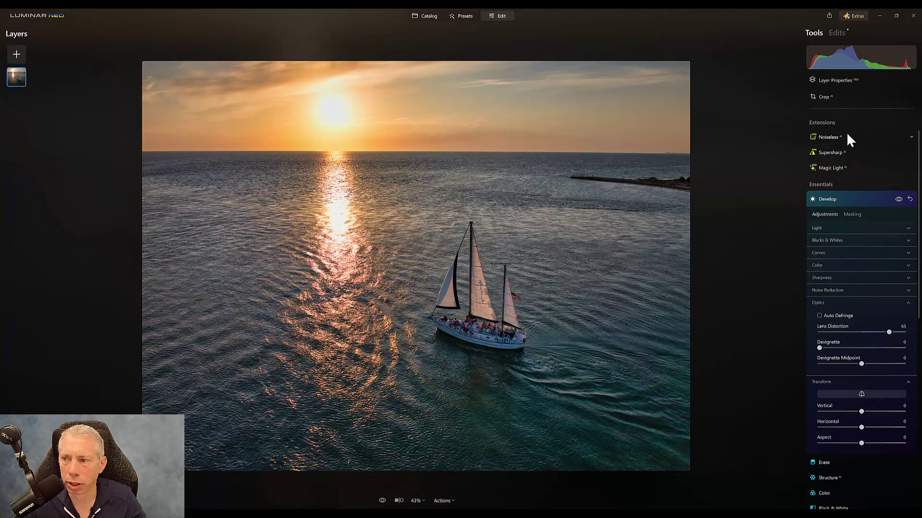
Crop at the Original ratio by raising the bottom edge and recentring on the sailboat, then apply
left_click(828, 95)
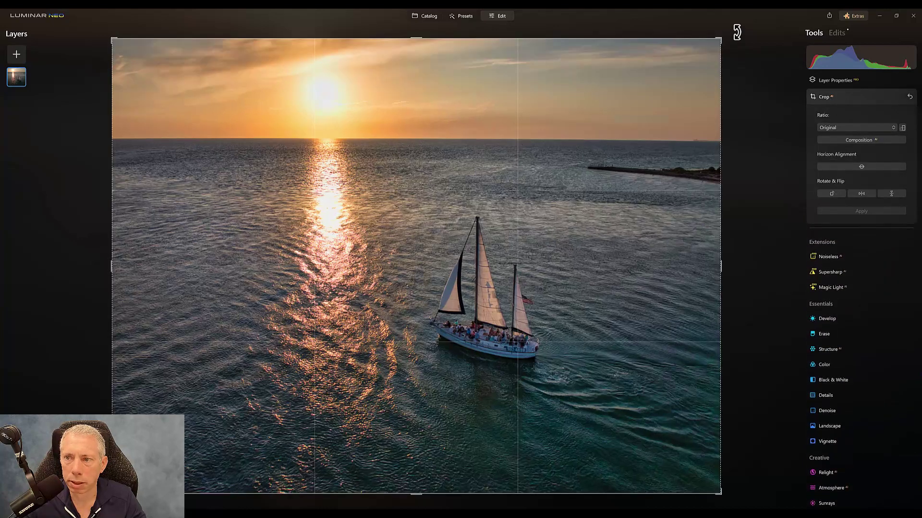
left_click_drag(734, 28, 733, 23)
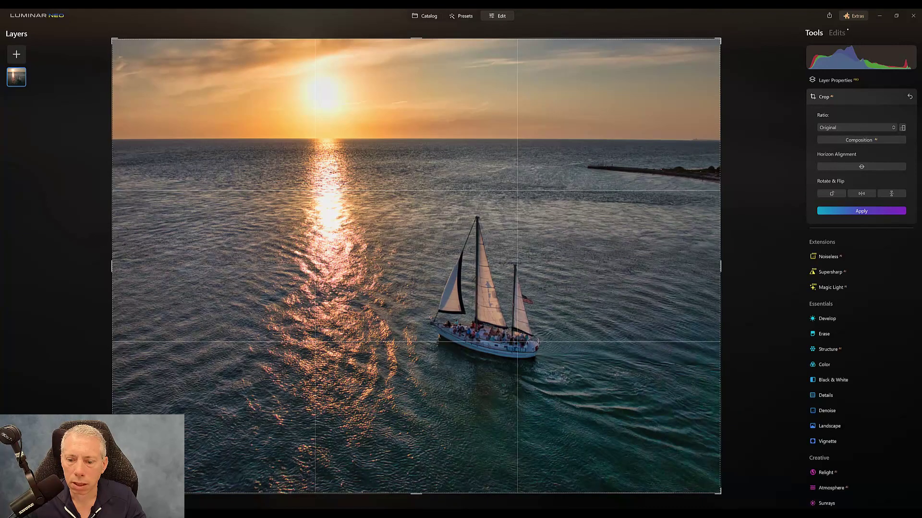
left_click_drag(444, 495, 446, 480)
left_click_drag(560, 426, 581, 427)
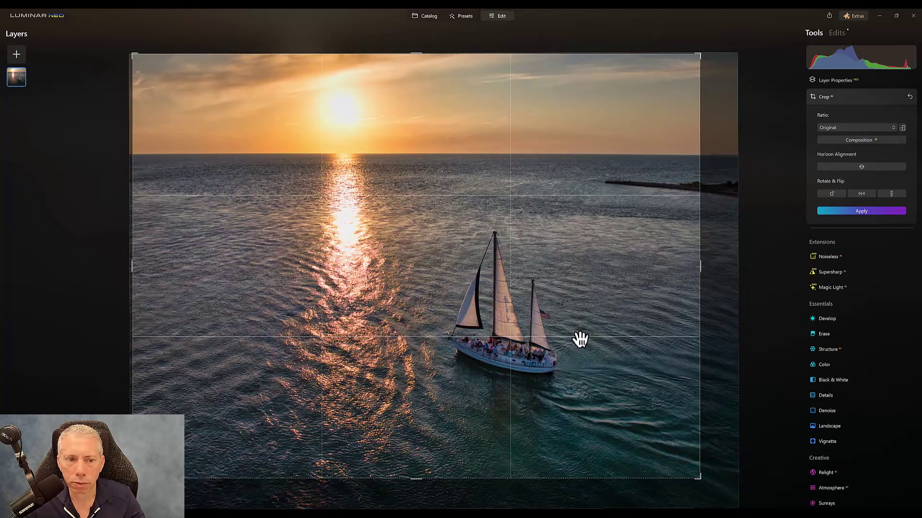
left_click(857, 210)
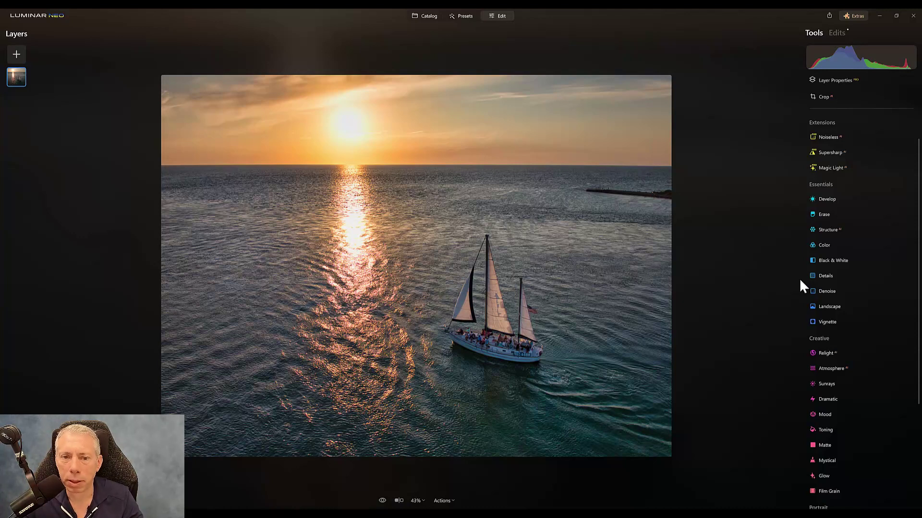
Add a dark vignette centred on the sailboat, Amount about -46 with Size 50
left_click(844, 323)
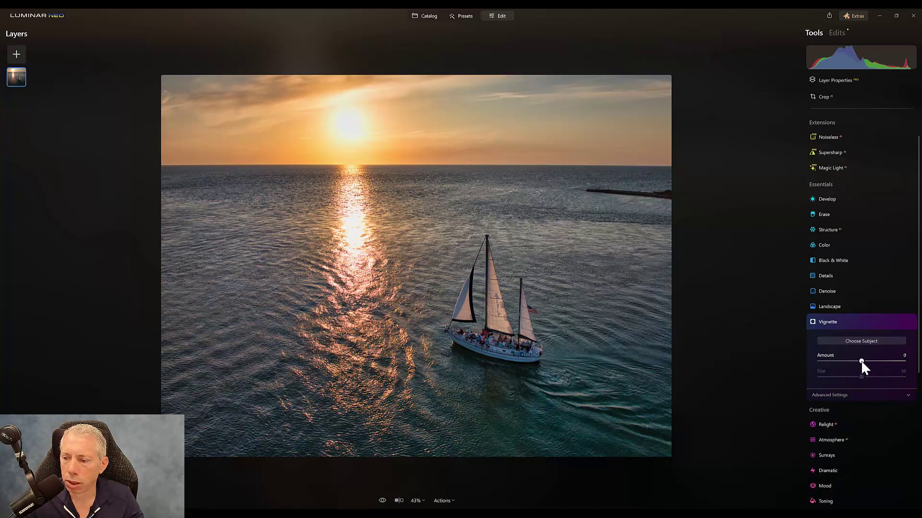
left_click_drag(861, 361, 868, 361)
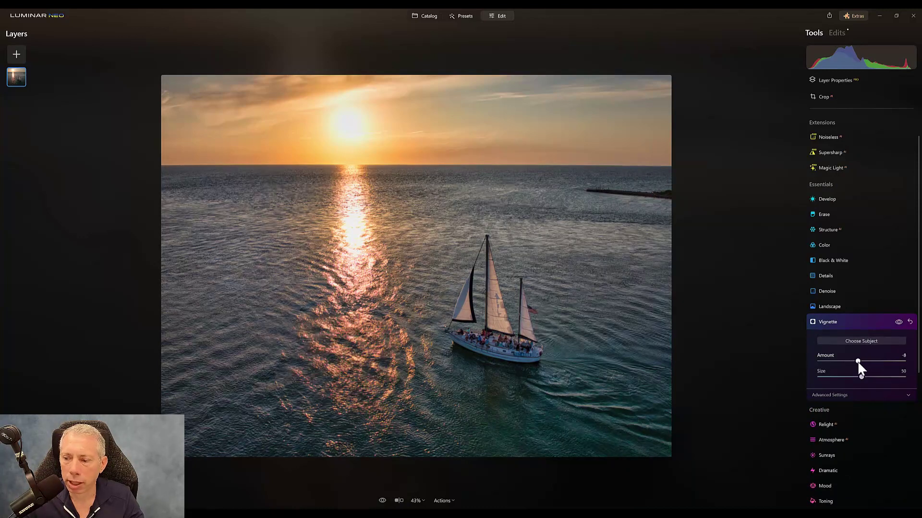
left_click_drag(850, 362, 839, 361)
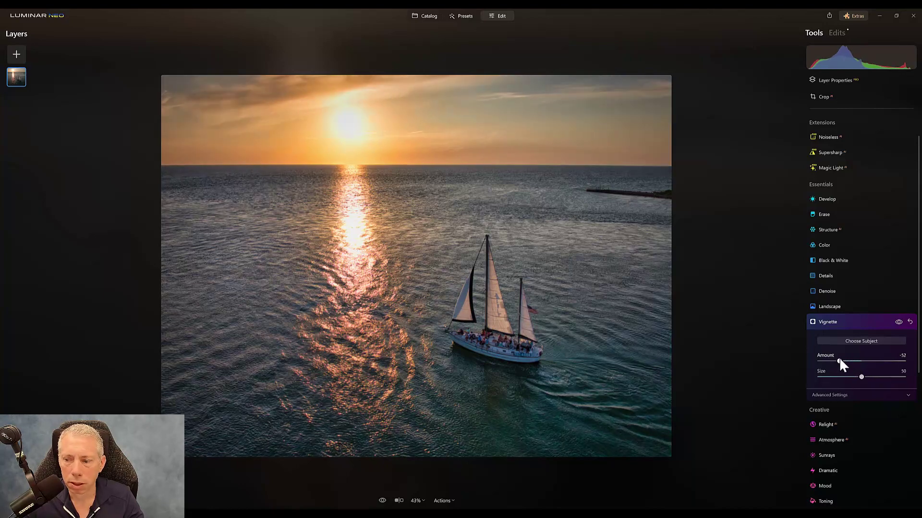
left_click(866, 339)
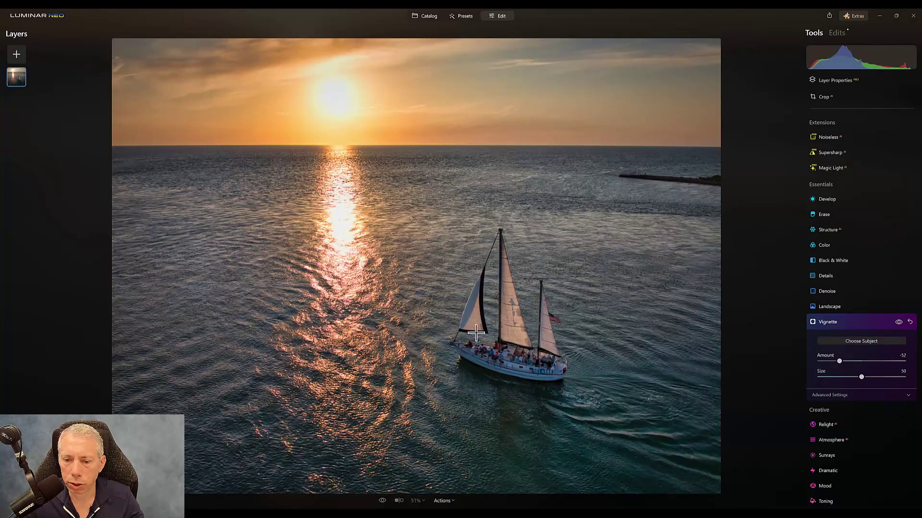
left_click(507, 323)
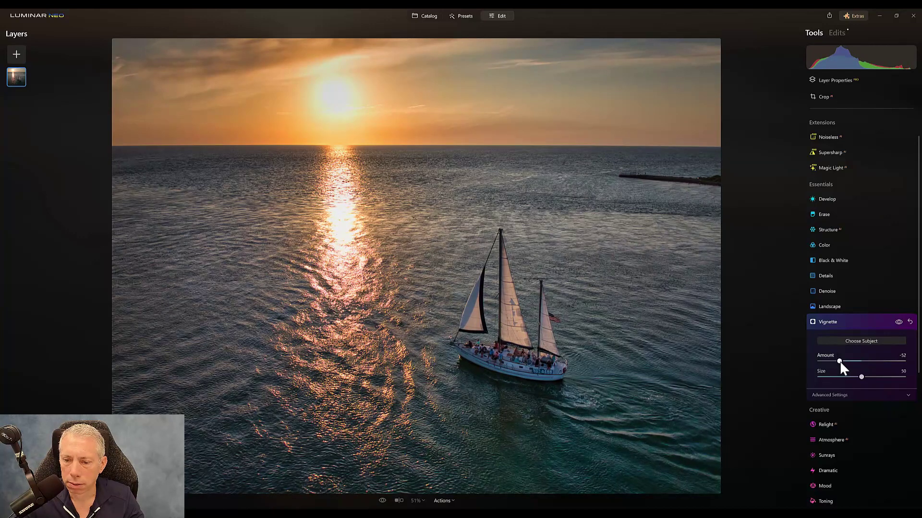
left_click_drag(839, 361, 838, 360)
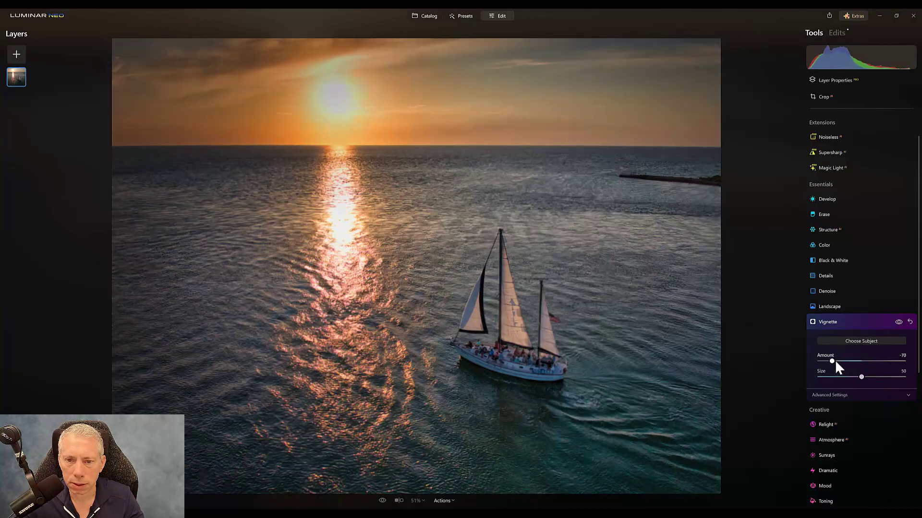
left_click_drag(842, 362, 843, 361)
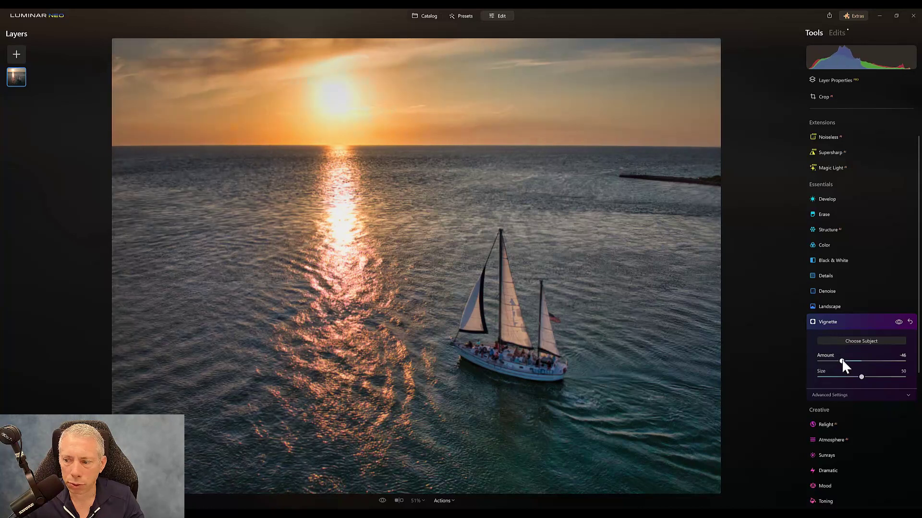